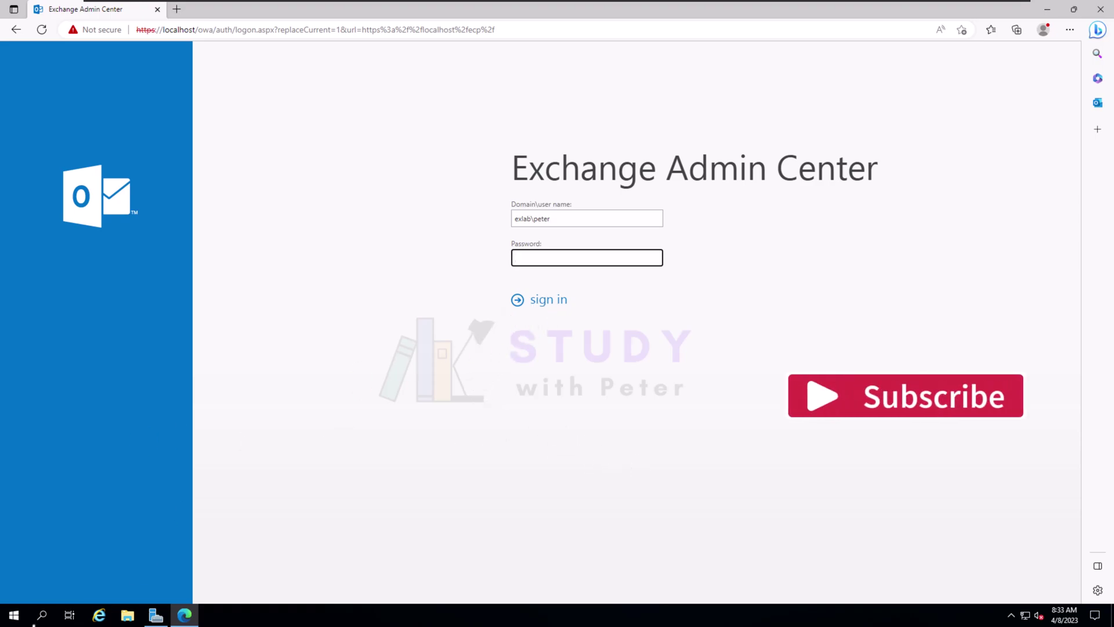
Enter the account password on the Exchange Admin Center logon page and sign in
click(14, 617)
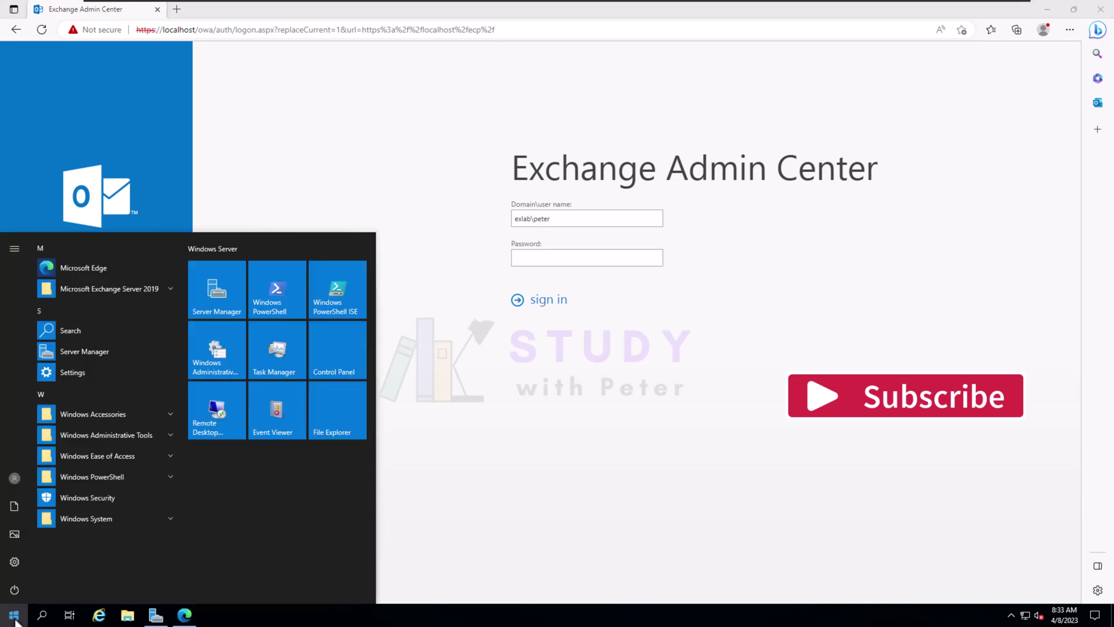
click(163, 289)
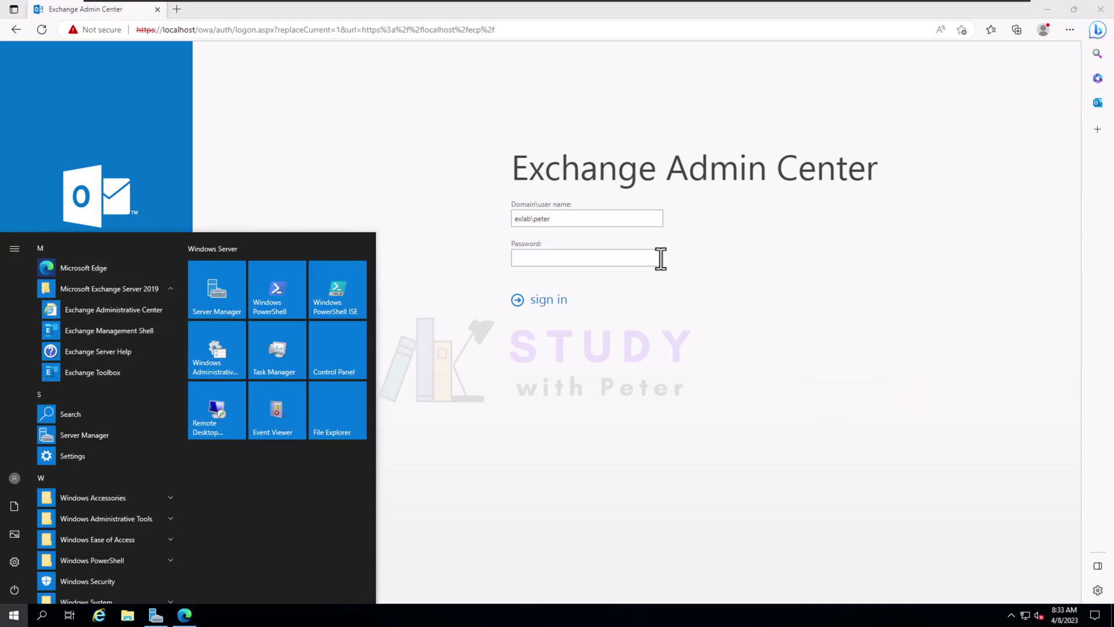
click(594, 256)
text(•••••••••)
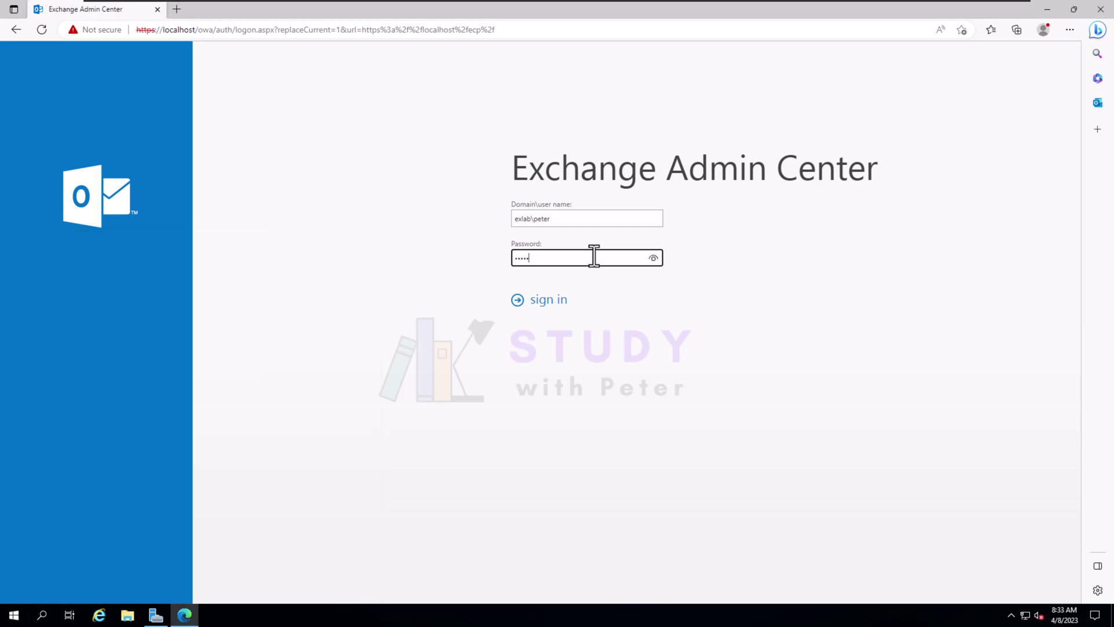
key(Return)
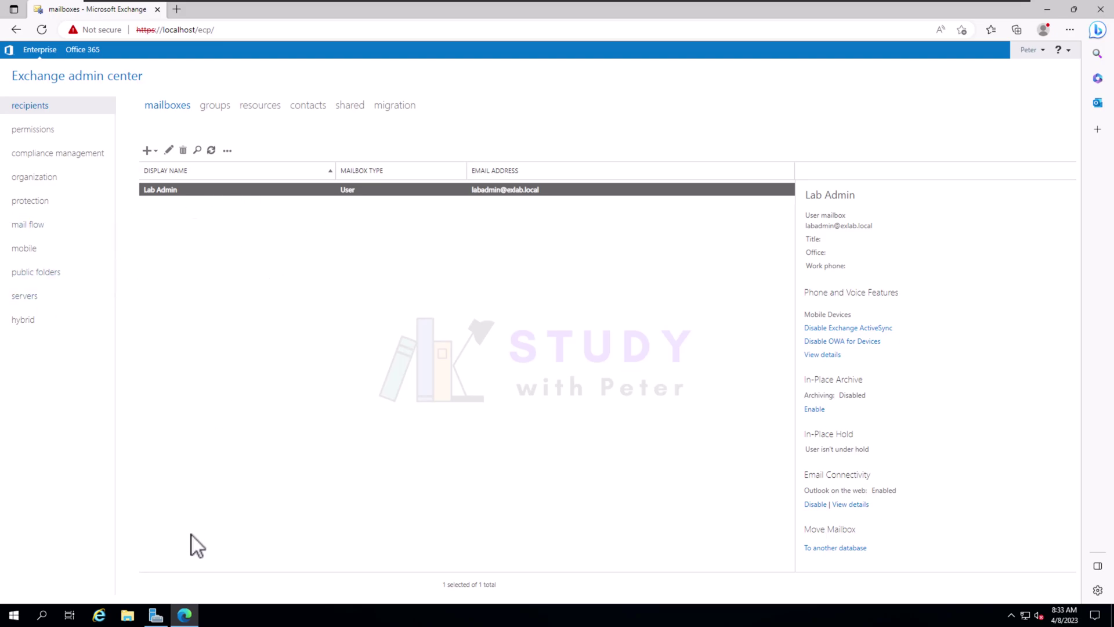
Launch Exchange Management Shell from the Microsoft Exchange Server 2019 programs and move its window toward the middle of the desktop
click(186, 616)
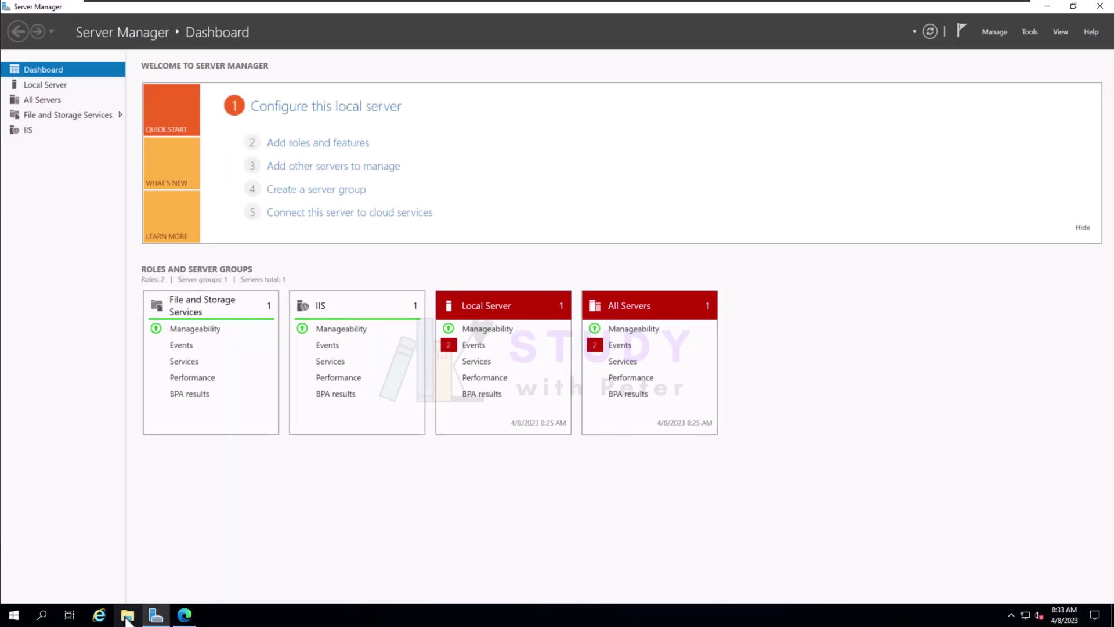
click(12, 616)
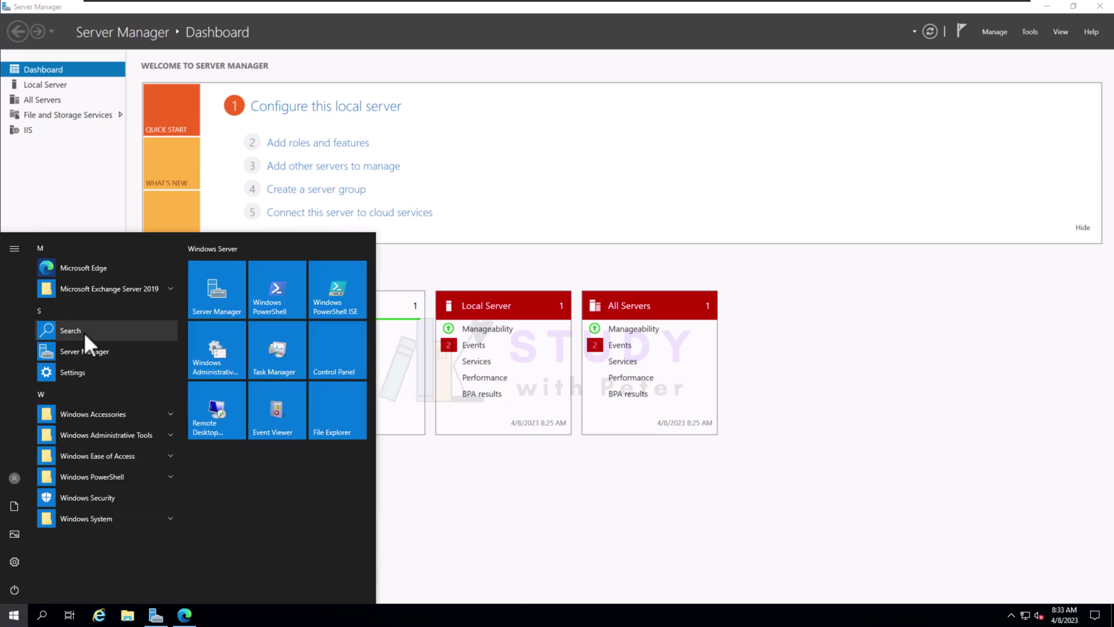
click(133, 289)
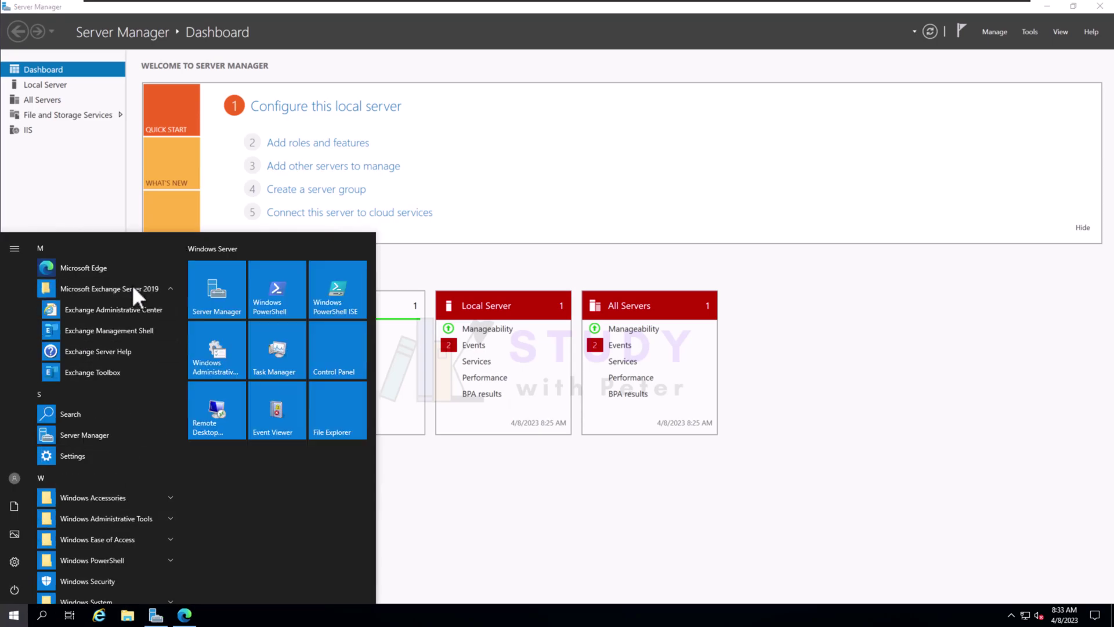
click(98, 331)
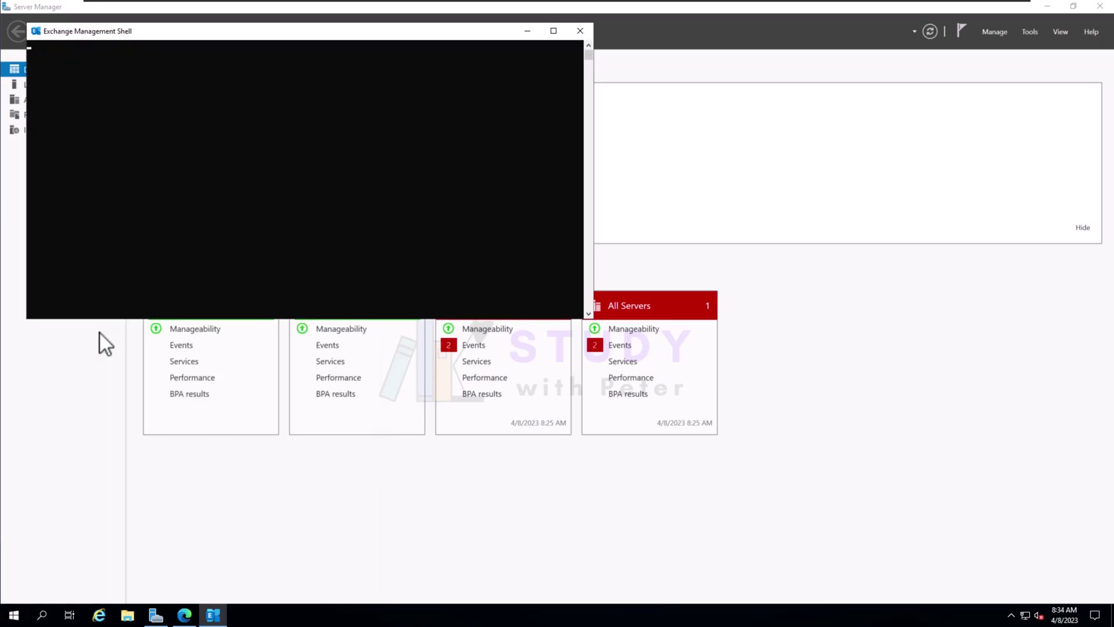
drag(329, 37, 467, 205)
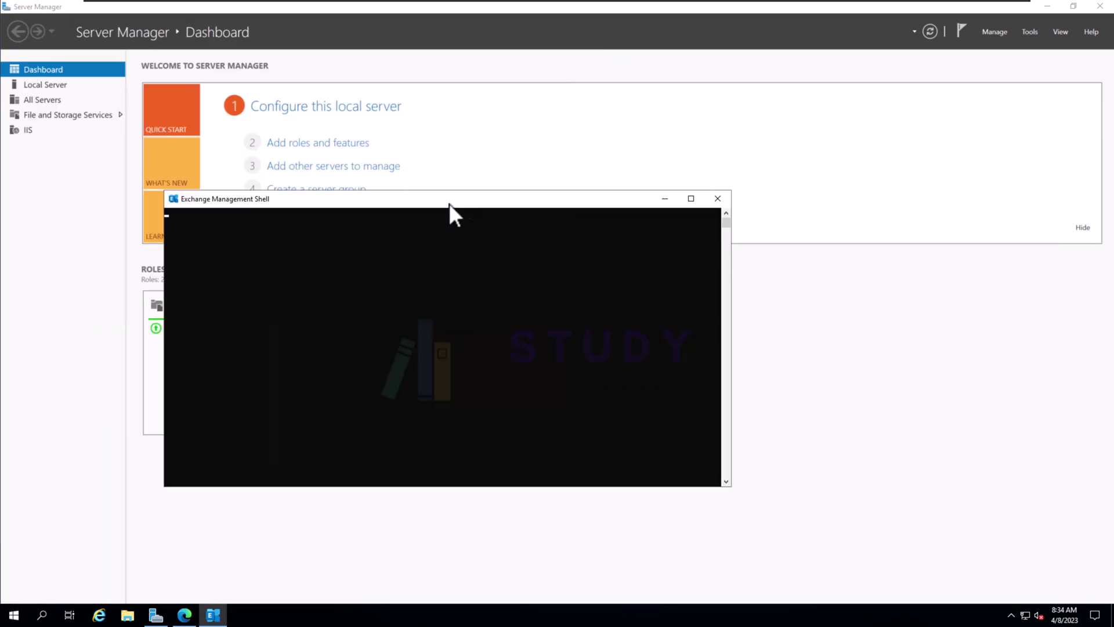
drag(339, 205, 370, 199)
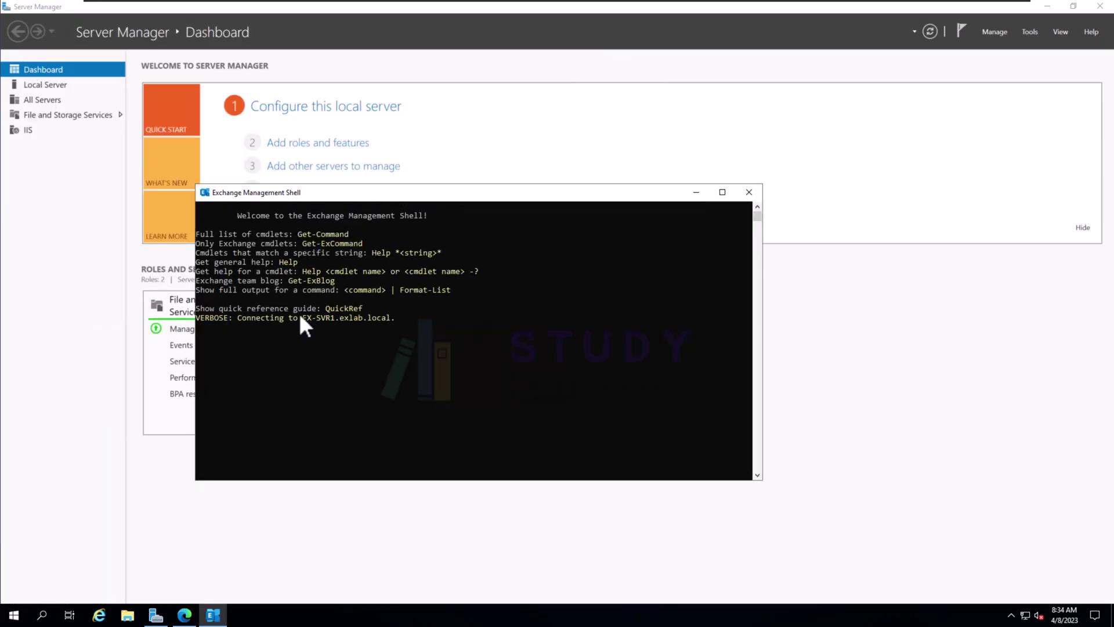
Change the shell's working directory to the drive root with cd\ and clear the console with cls
drag(238, 318, 378, 323)
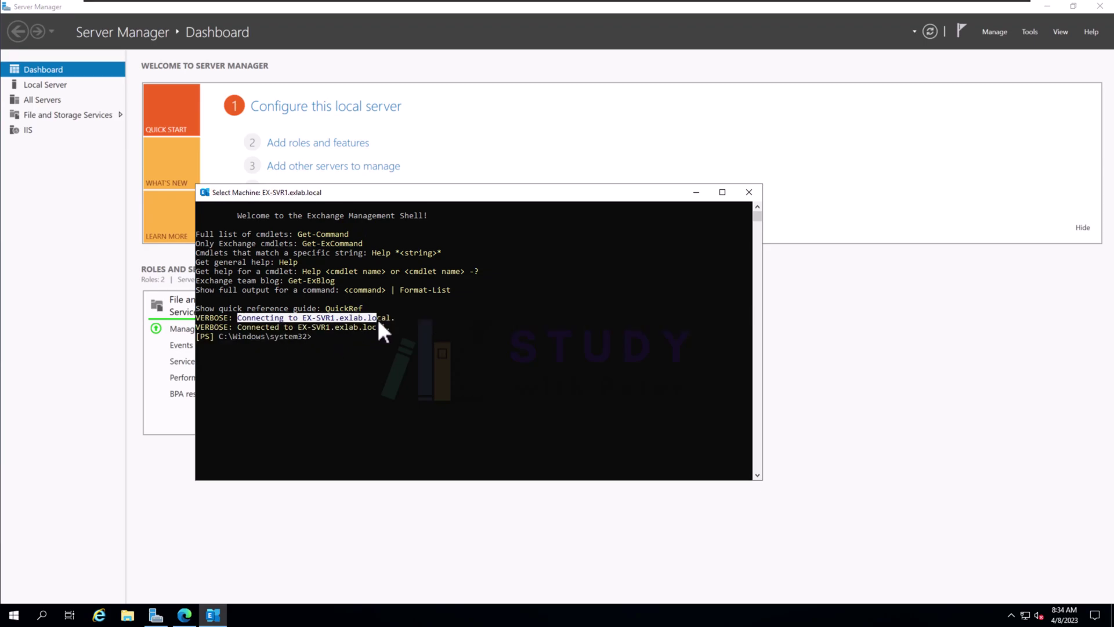
click(360, 337)
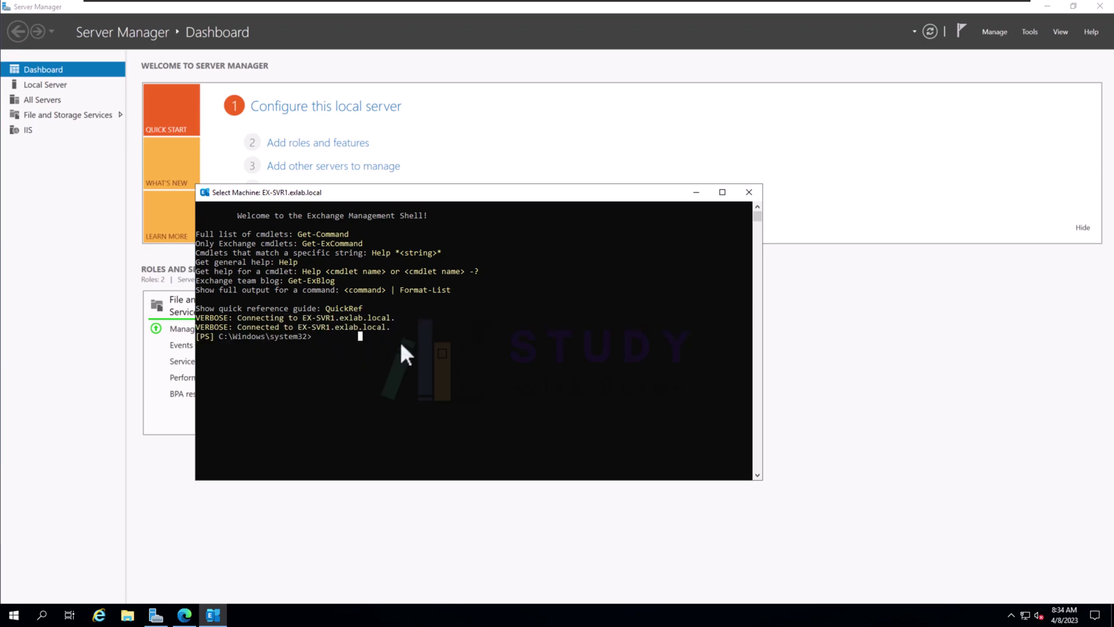
text(x)
key(BackSpace)
text(cd\)
key(Return)
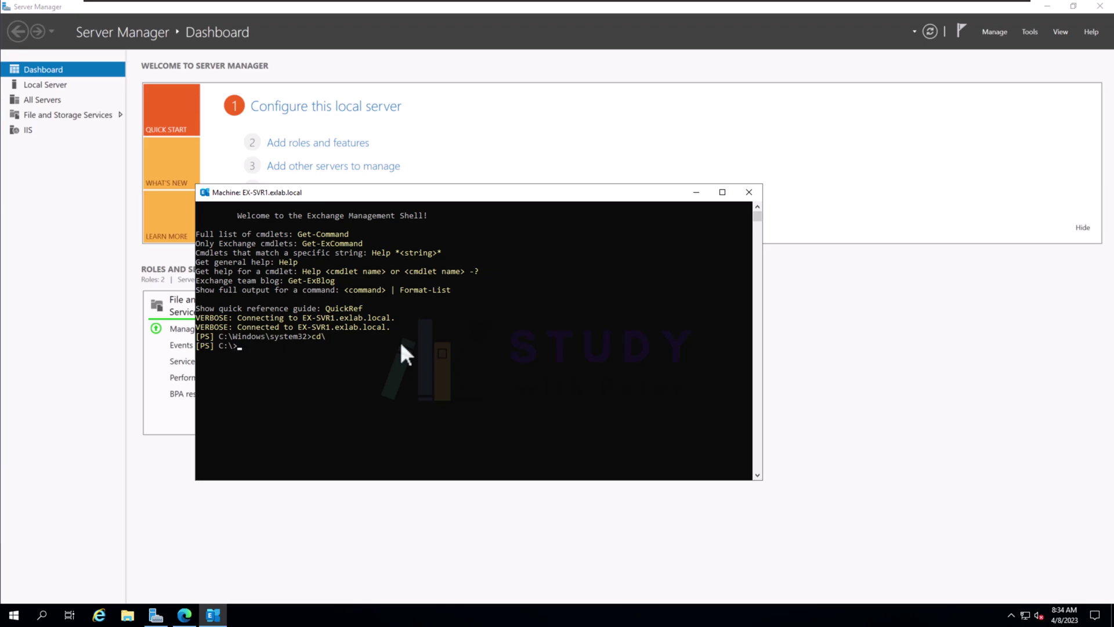
key(ctrl+c)
text(cls)
key(Return)
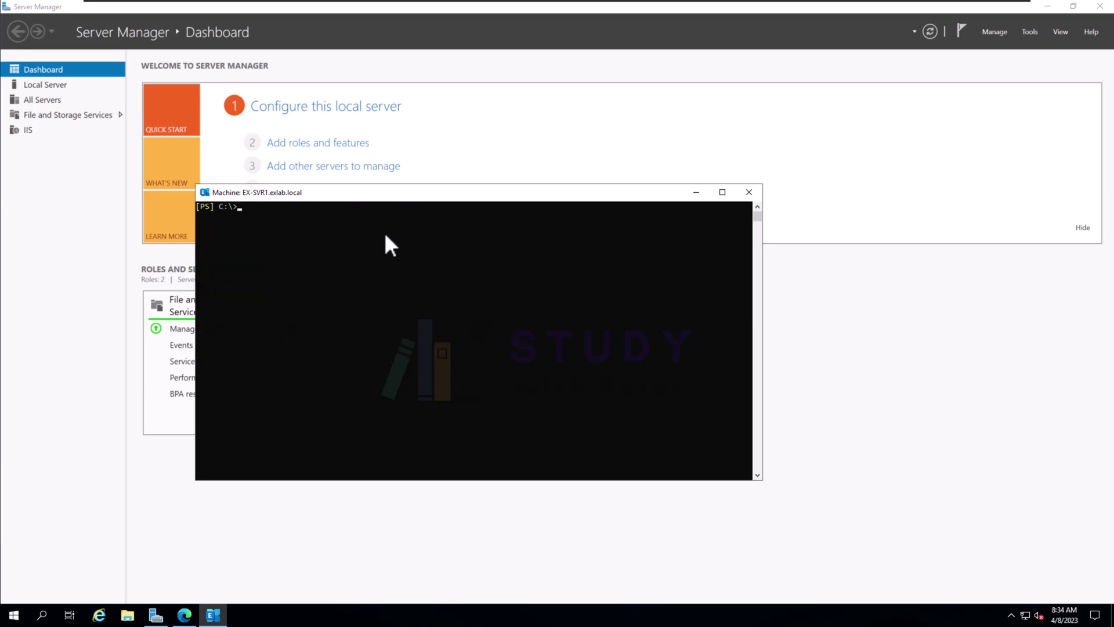
drag(412, 197, 502, 188)
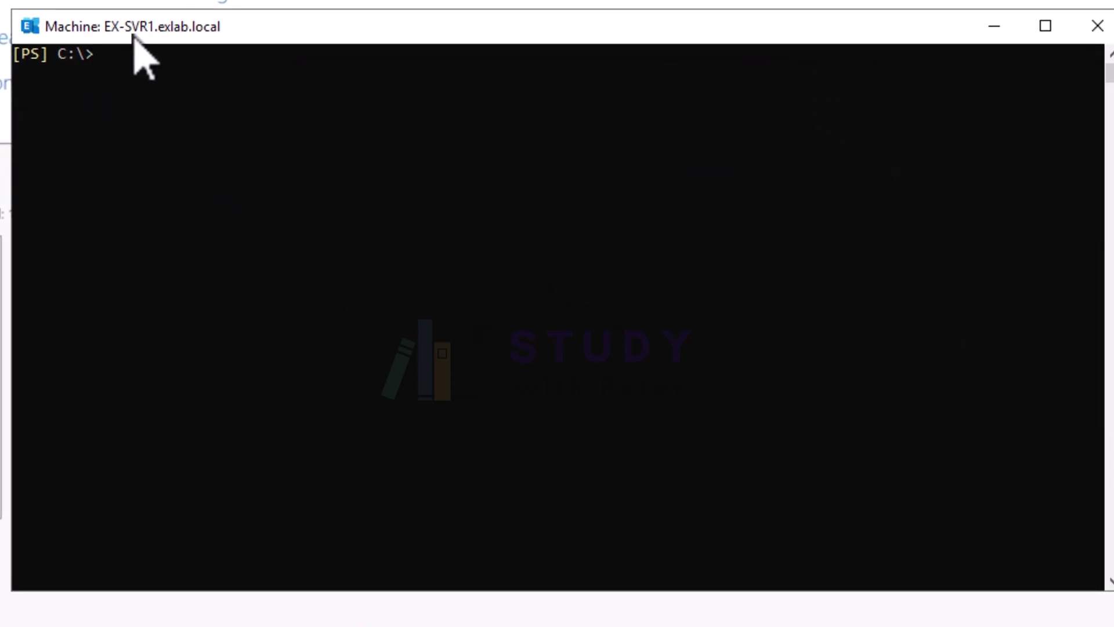
drag(132, 35, 129, 40)
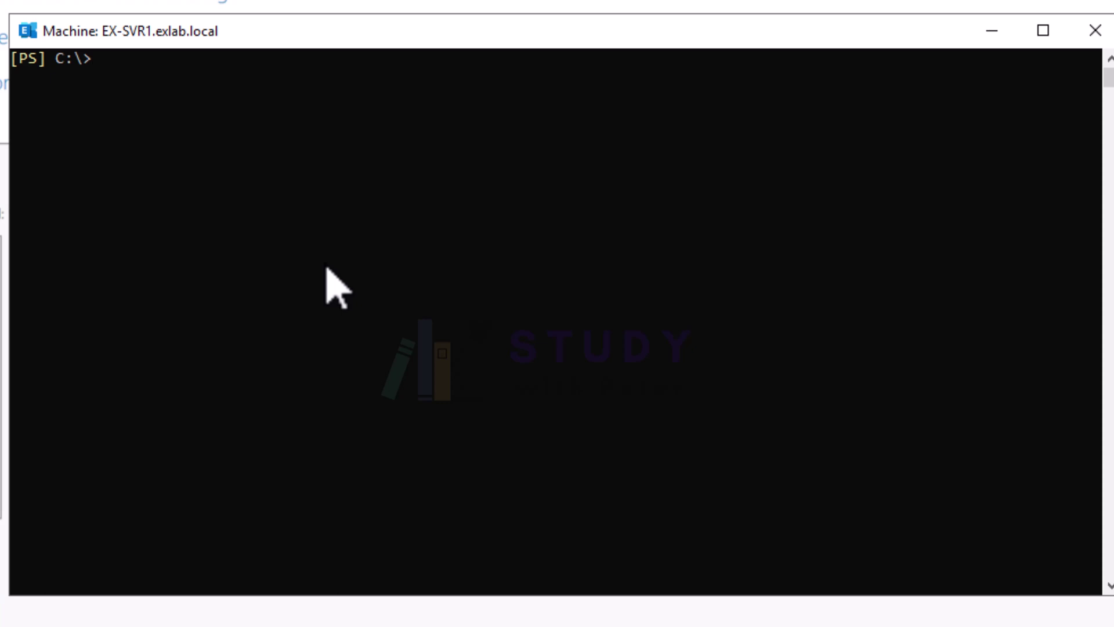
Run get-mailboxdatabase in the shell to list the mailbox databases
text(get-mailboxd)
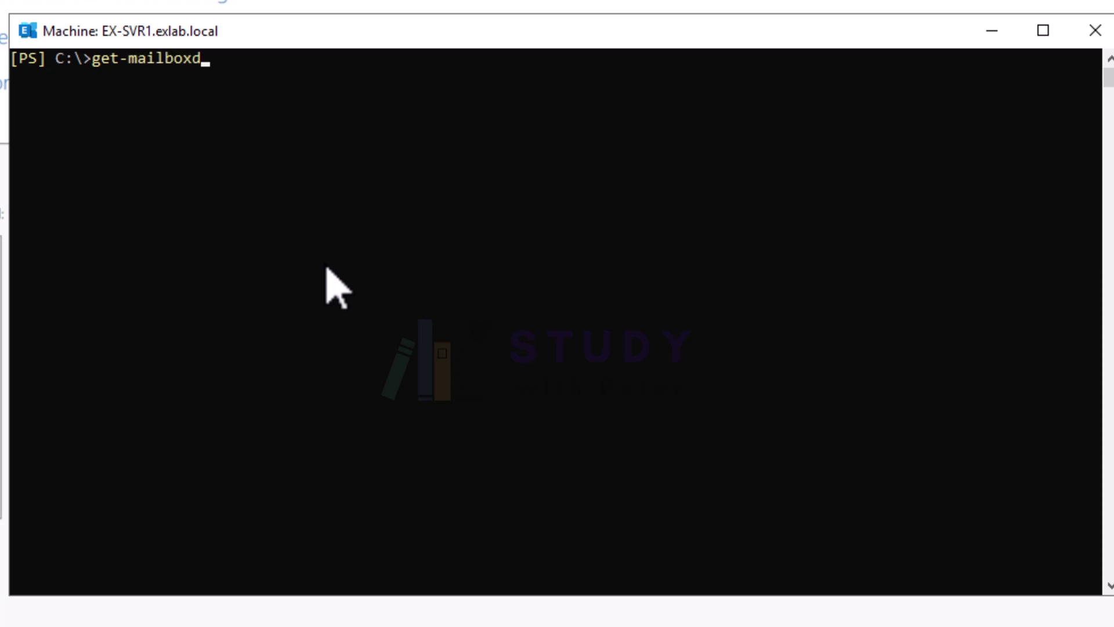
text(atase)
key(Return)
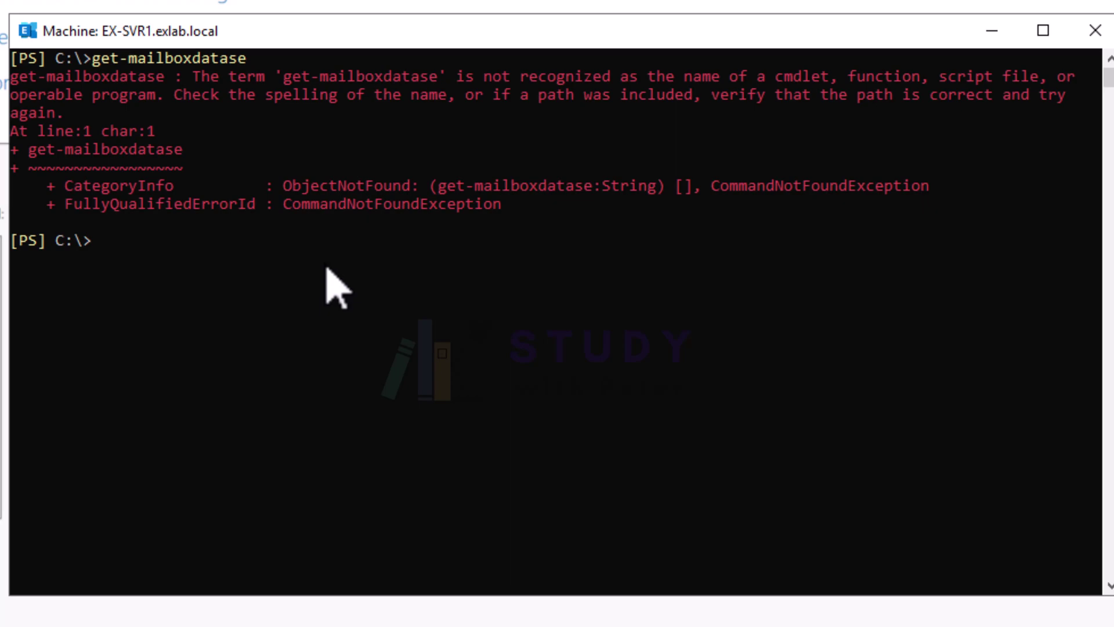
key(Up)
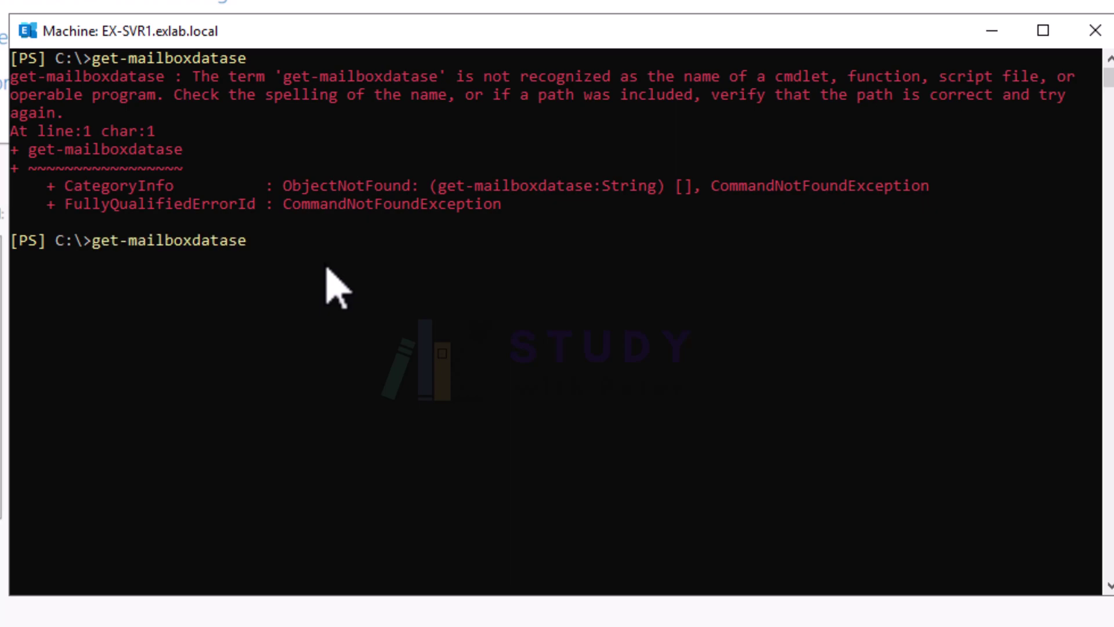
key(Left)
key(Left)
text(a)
key(BackSpace)
text(bas)
key(BackSpace)
key(Return)
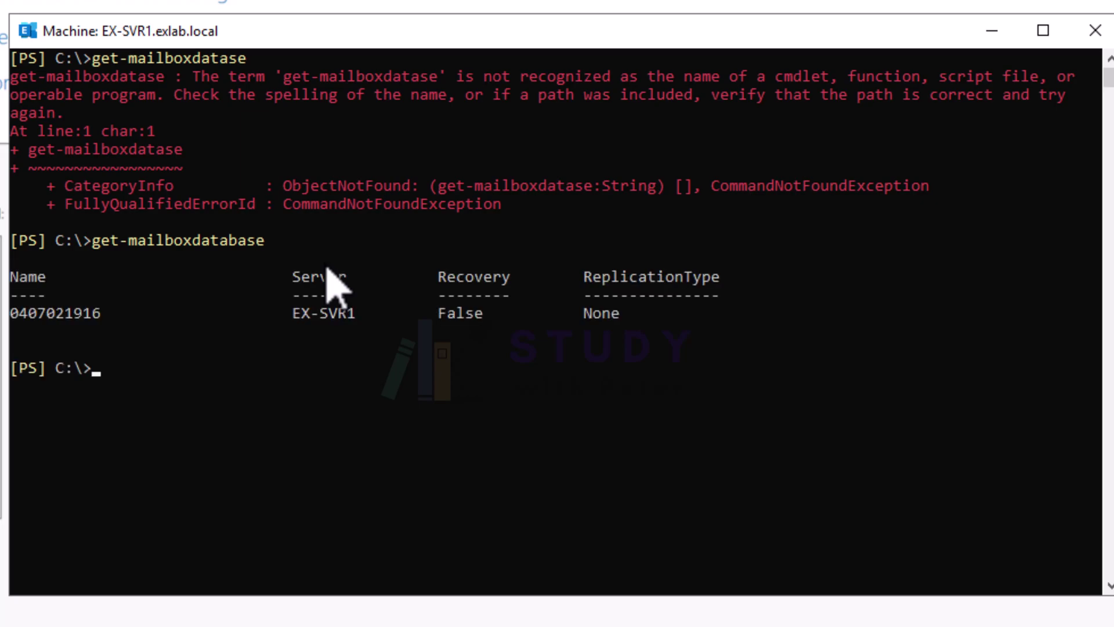
Examine the mailbox database listing: its name, server, recovery and replication type
click(16, 316)
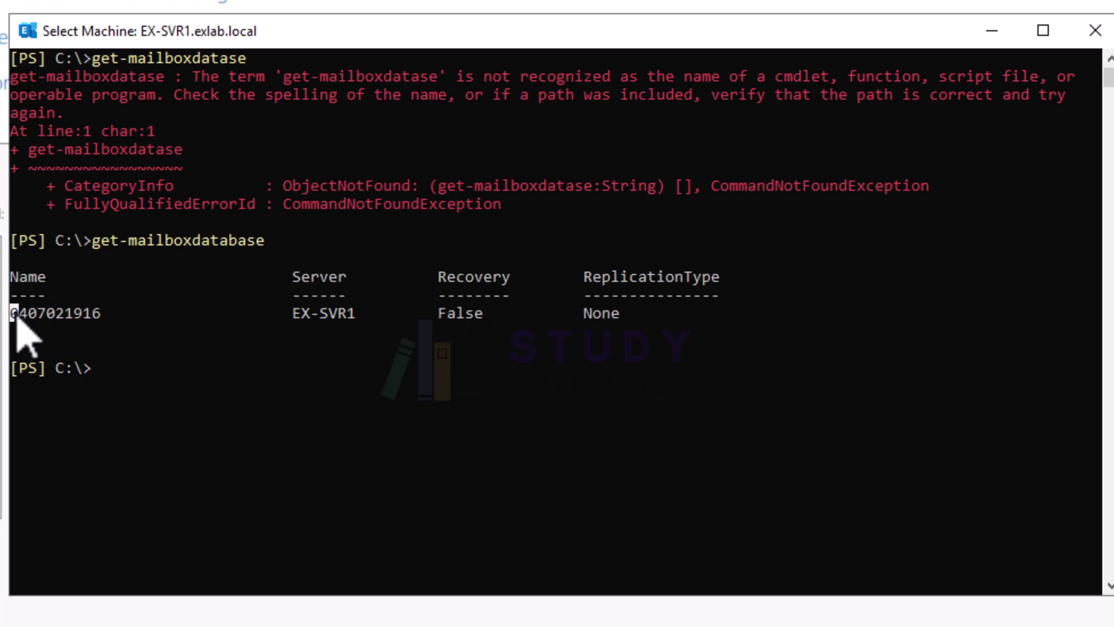
drag(16, 317, 102, 318)
drag(296, 318, 366, 325)
click(436, 319)
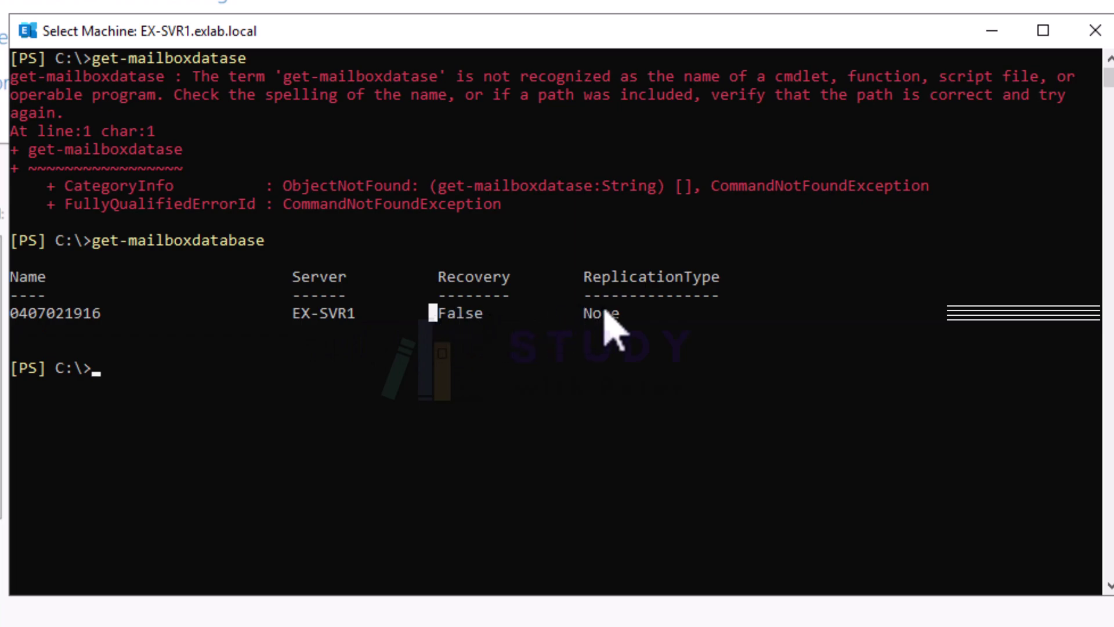
drag(654, 328, 14, 273)
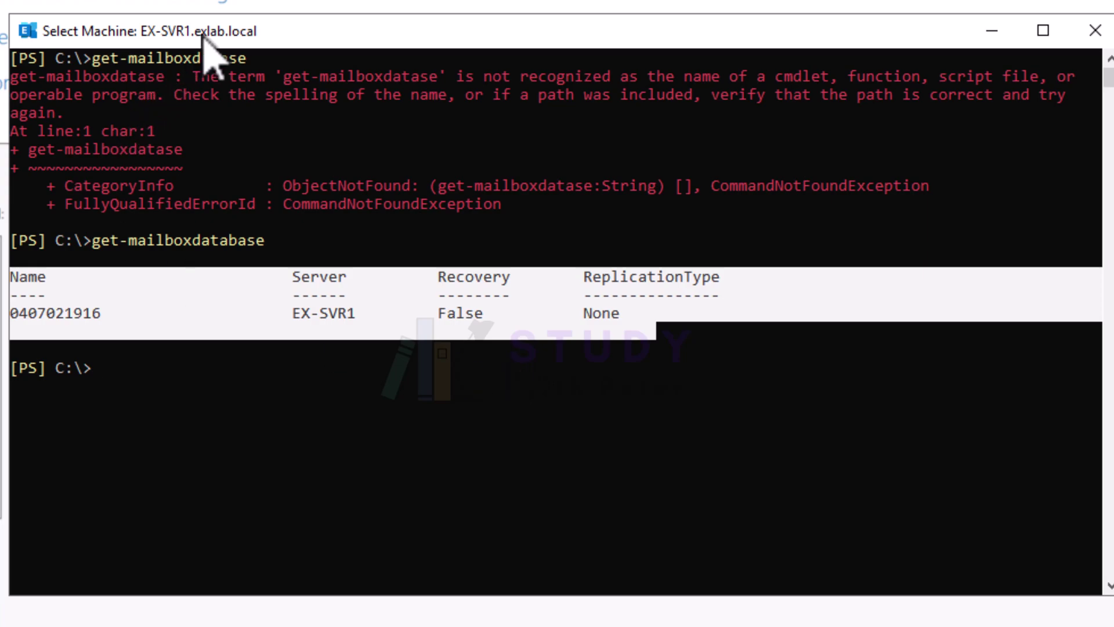
mouse_move(231, 29)
mouse_down()
mouse_move(290, 33)
mouse_move(223, 32)
mouse_up()
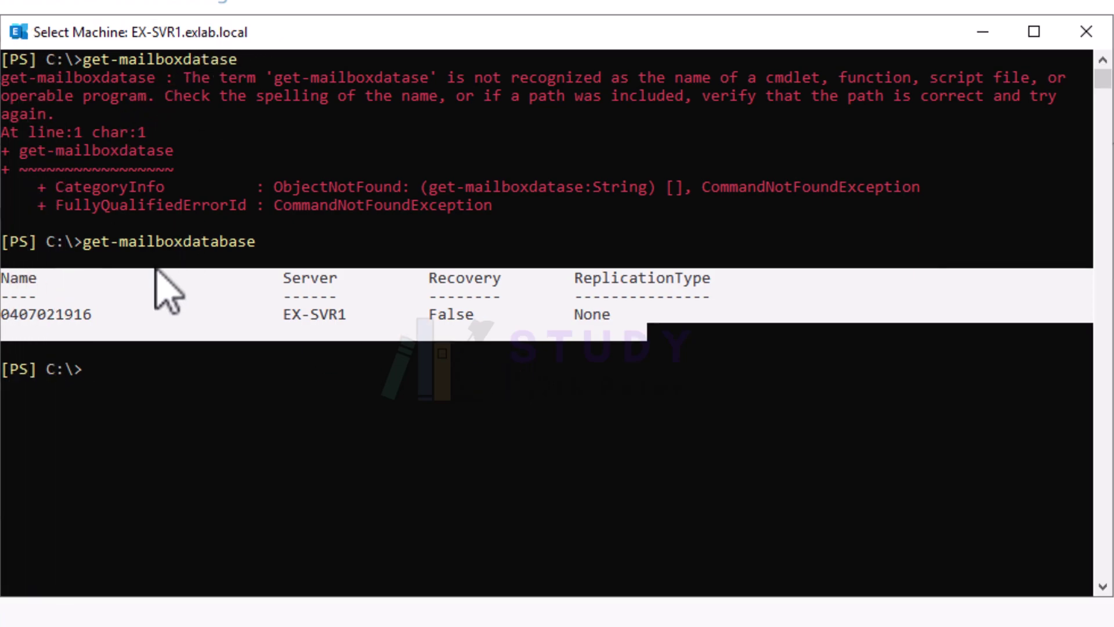
drag(92, 316, 3, 319)
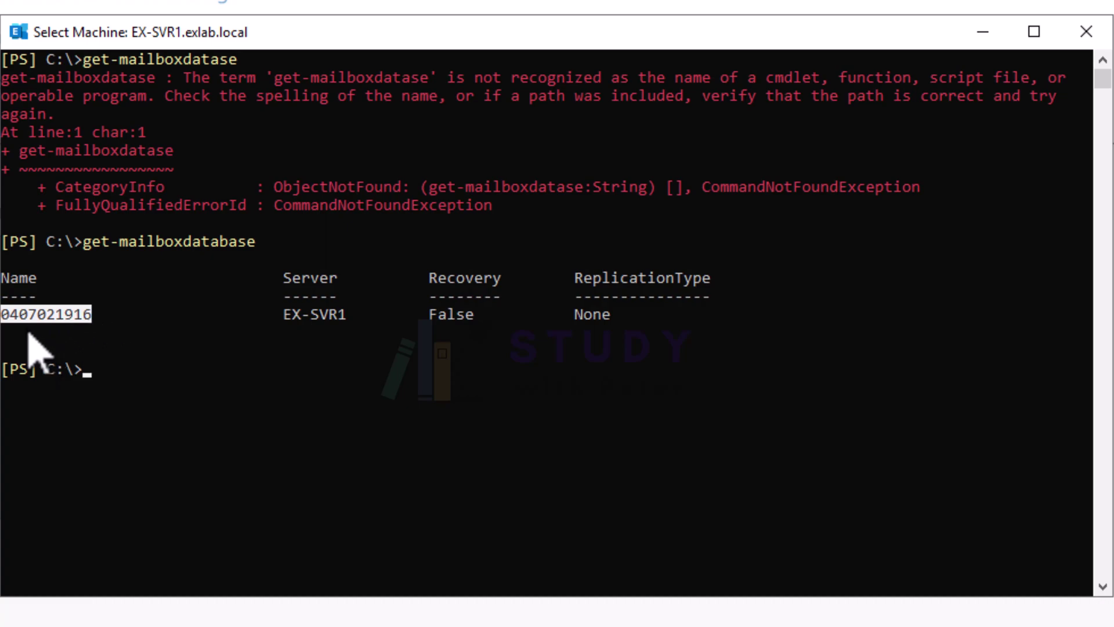
drag(113, 316, 2, 318)
click(123, 331)
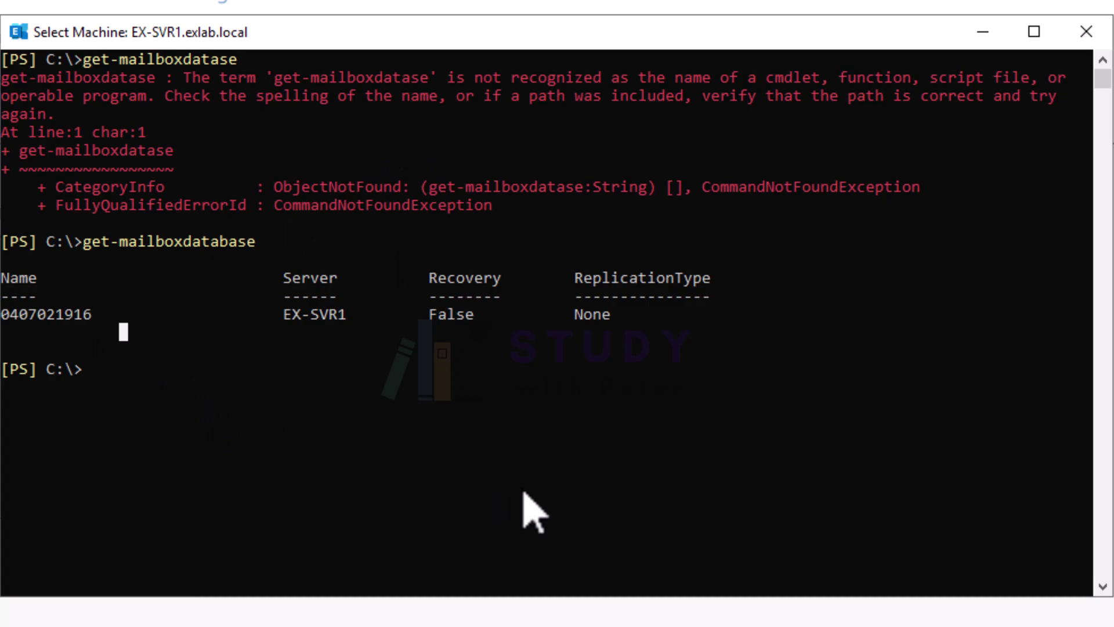
Run get-mailboxdatabase | select name,*path* to list the database's name and all its path properties
text(get)
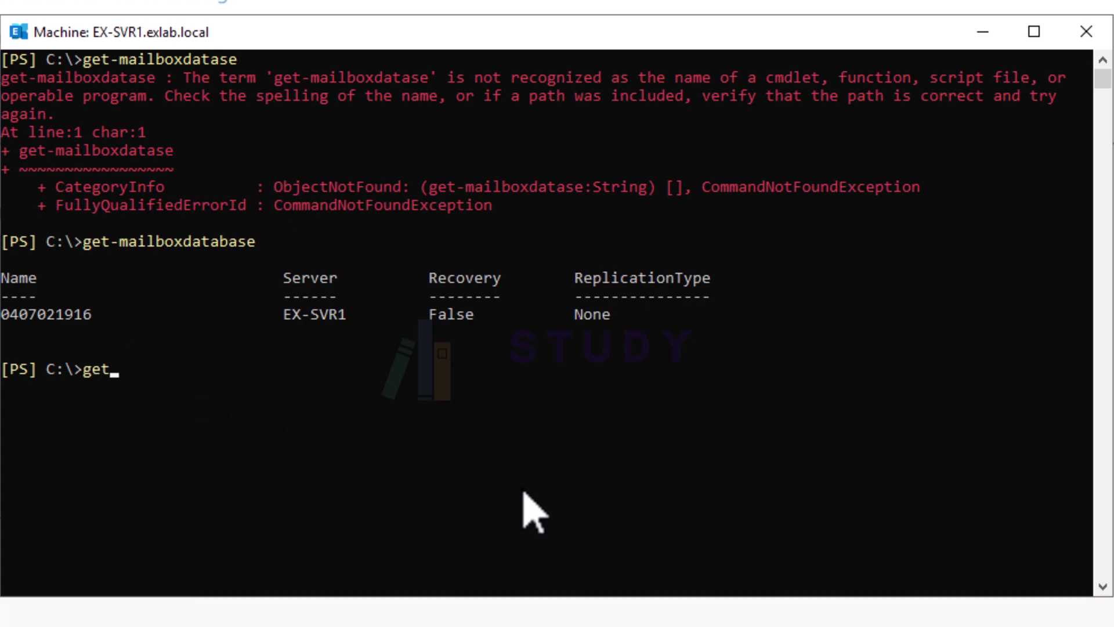
key(Up)
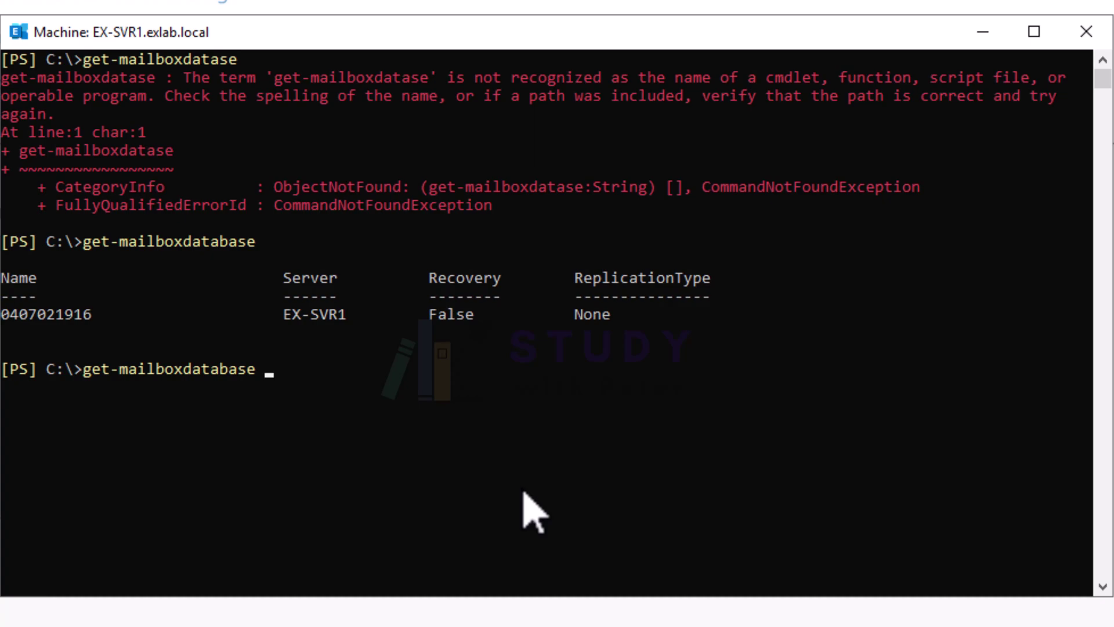
text(| selec)
key(BackSpace)
key(BackSpace)
text(lect name)
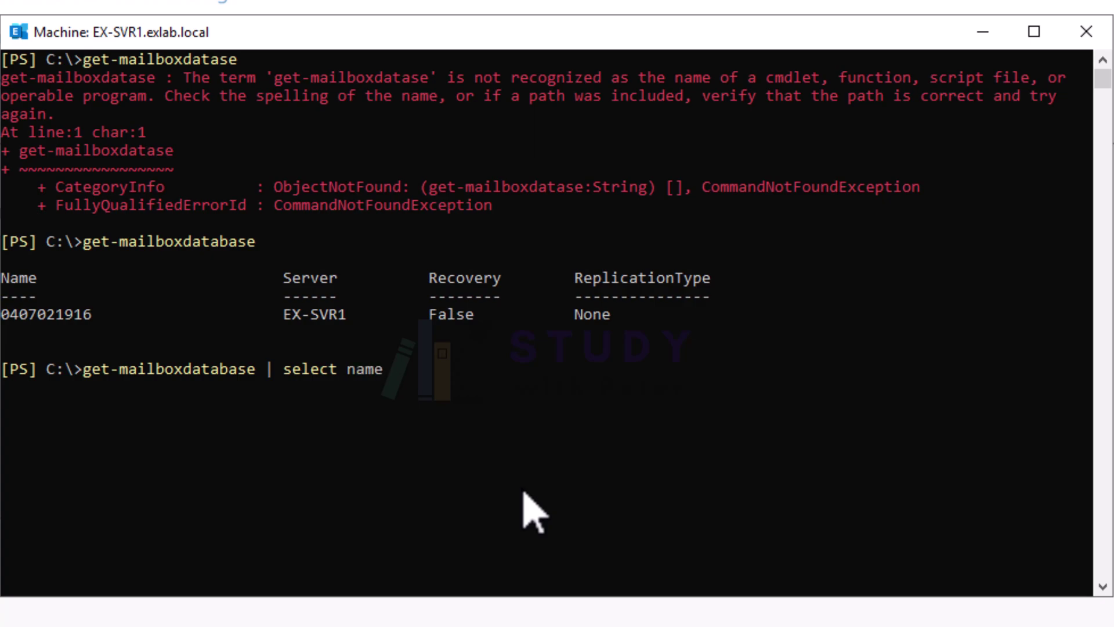
text(,*path*)
key(Return)
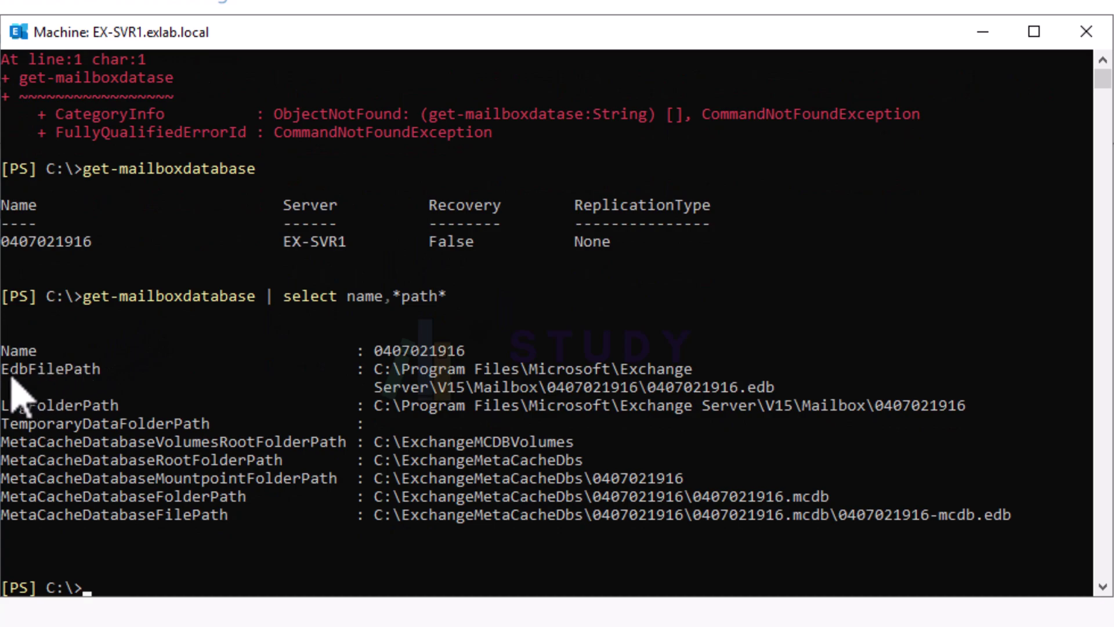
Examine the EdbFilePath entry and the folder path where the mailbox database file is stored
drag(3, 371, 102, 374)
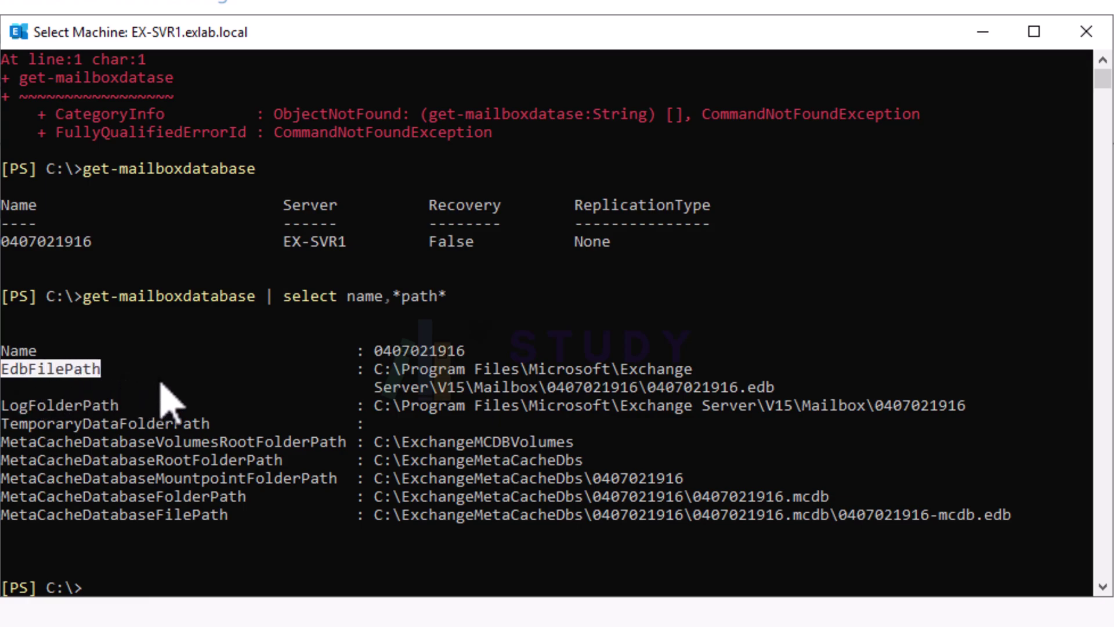
drag(370, 373, 514, 388)
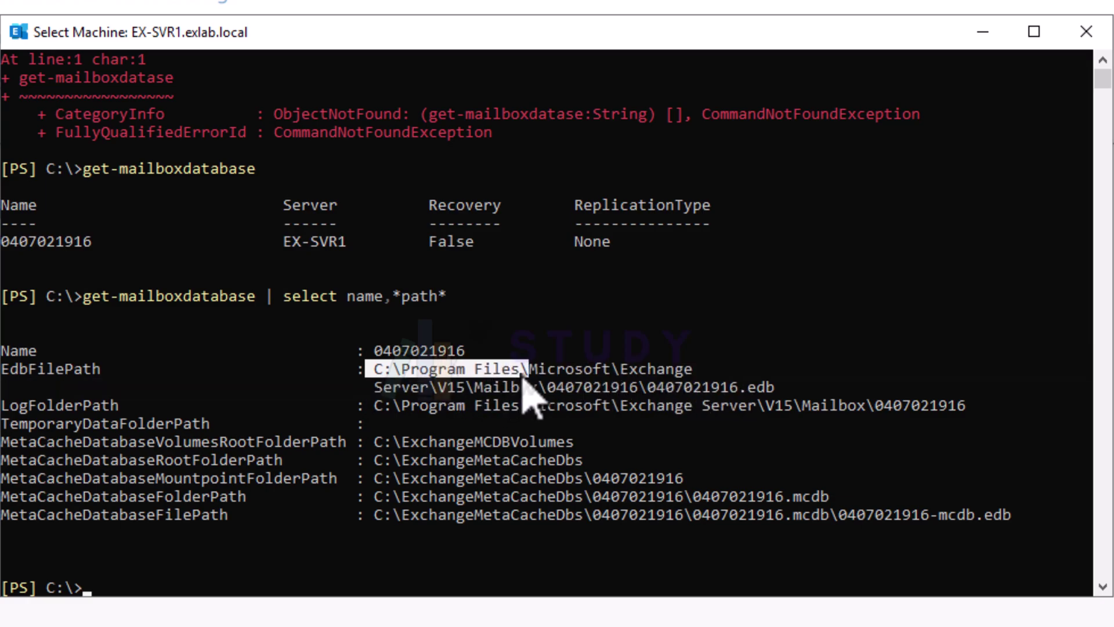
drag(524, 373, 483, 399)
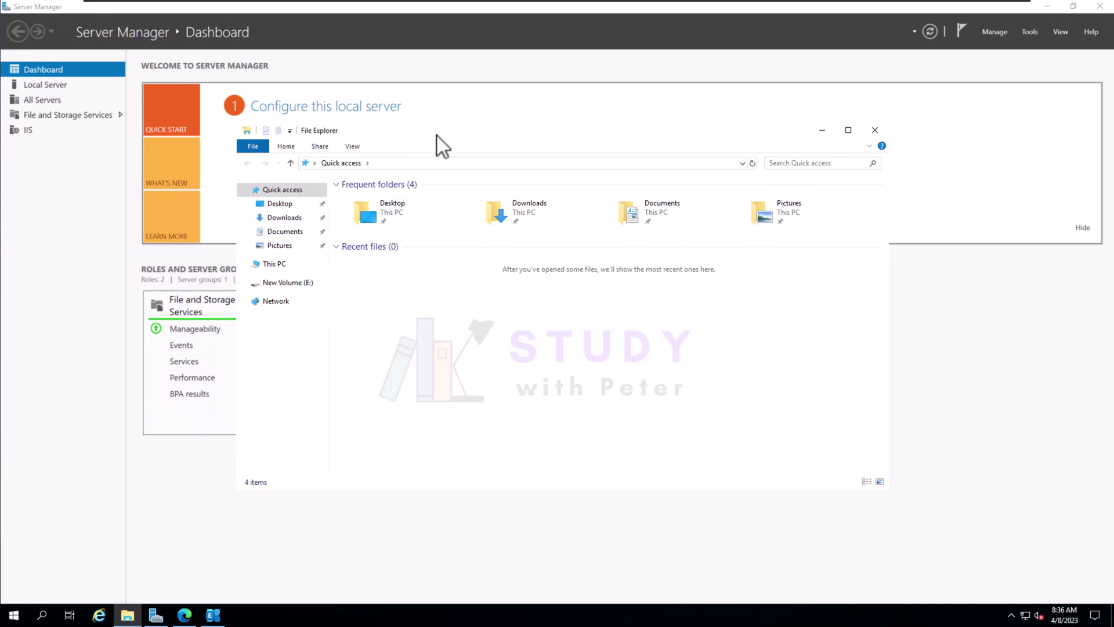
Move the File Explorer window aside for use alongside the shell and minimize Server Manager
drag(548, 134, 744, 224)
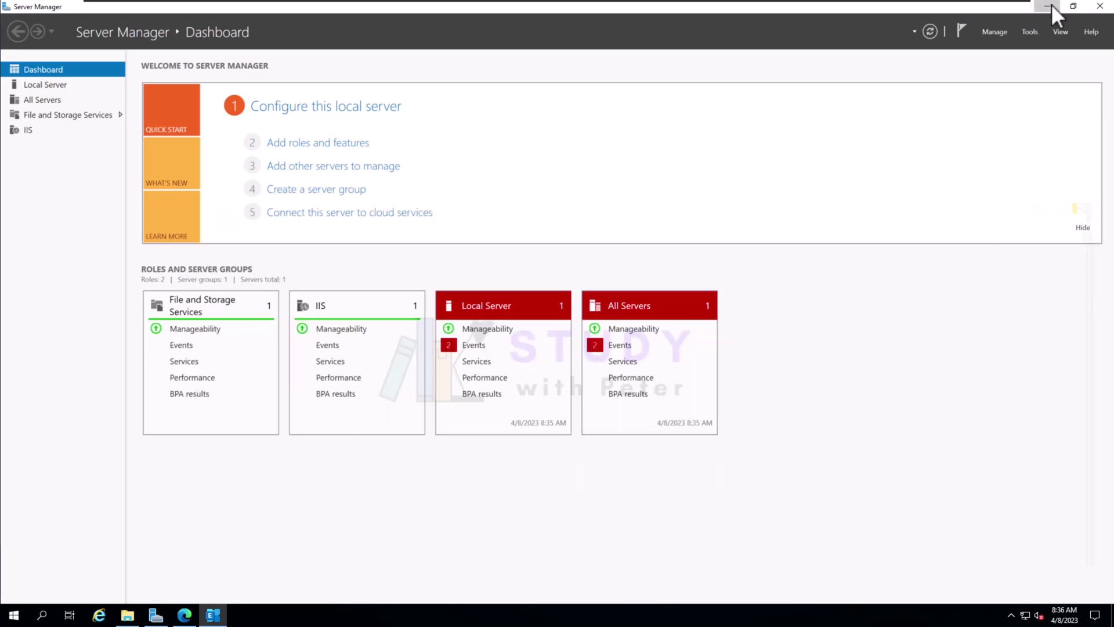
click(1048, 7)
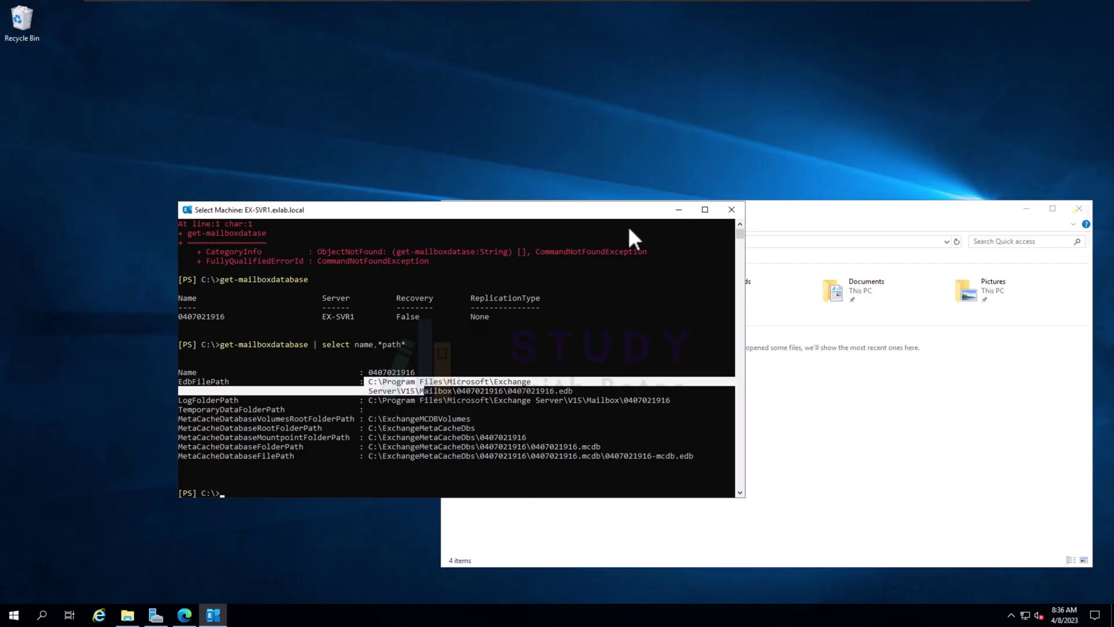
Arrange the shell and File Explorer windows so both are readable and browse to C:\Program Files\Microsoft
drag(627, 210, 533, 119)
drag(772, 206, 745, 194)
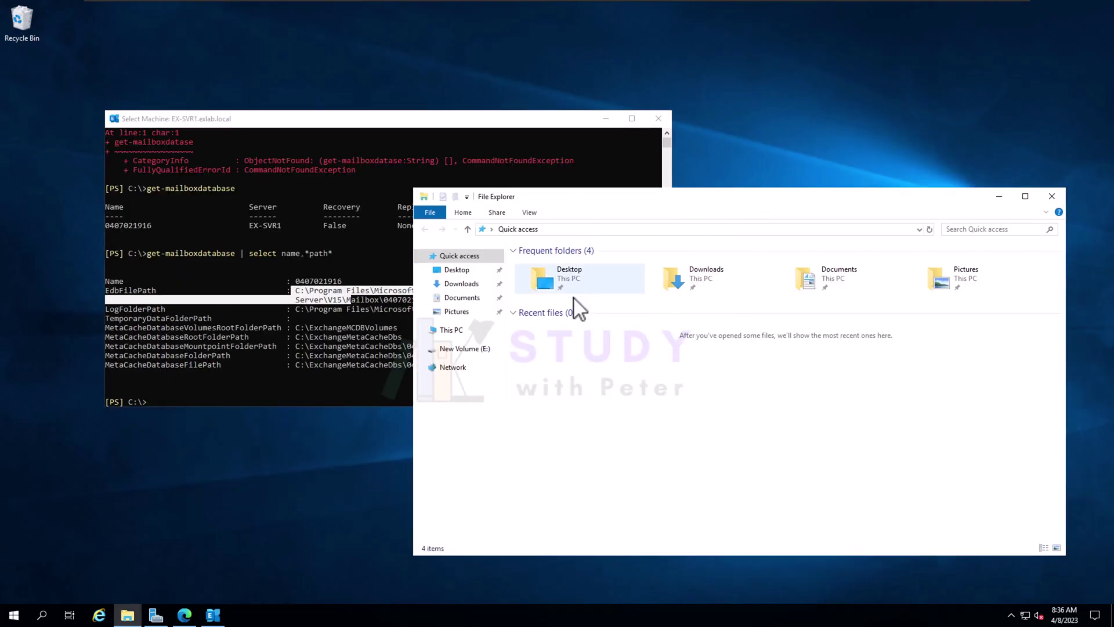
click(453, 330)
double_click(605, 392)
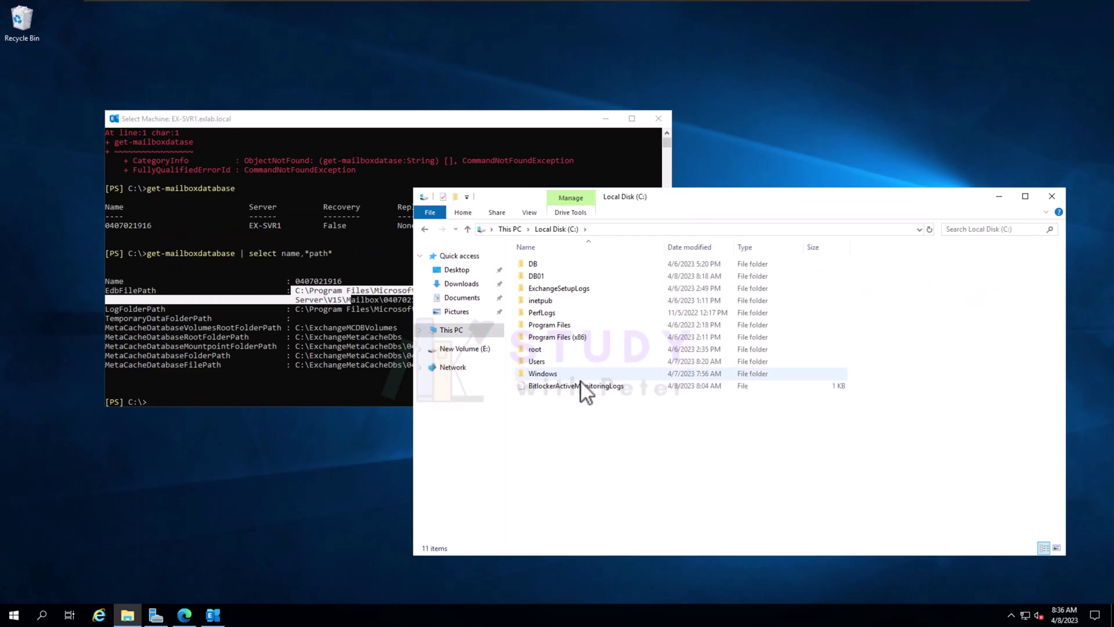
click(555, 324)
double_click(557, 326)
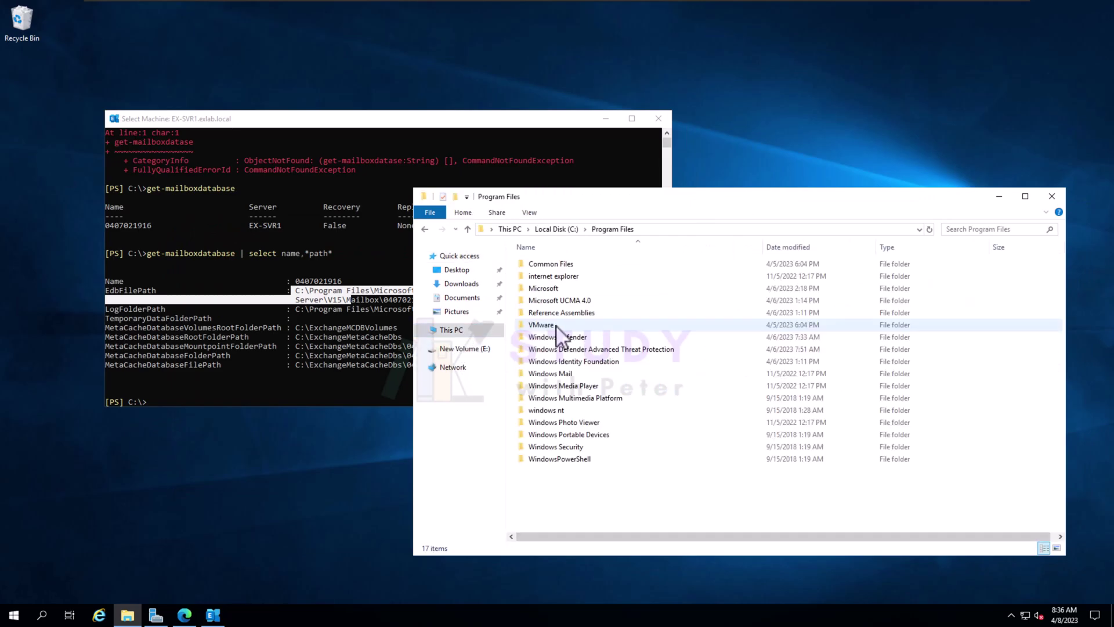
click(557, 291)
double_click(542, 288)
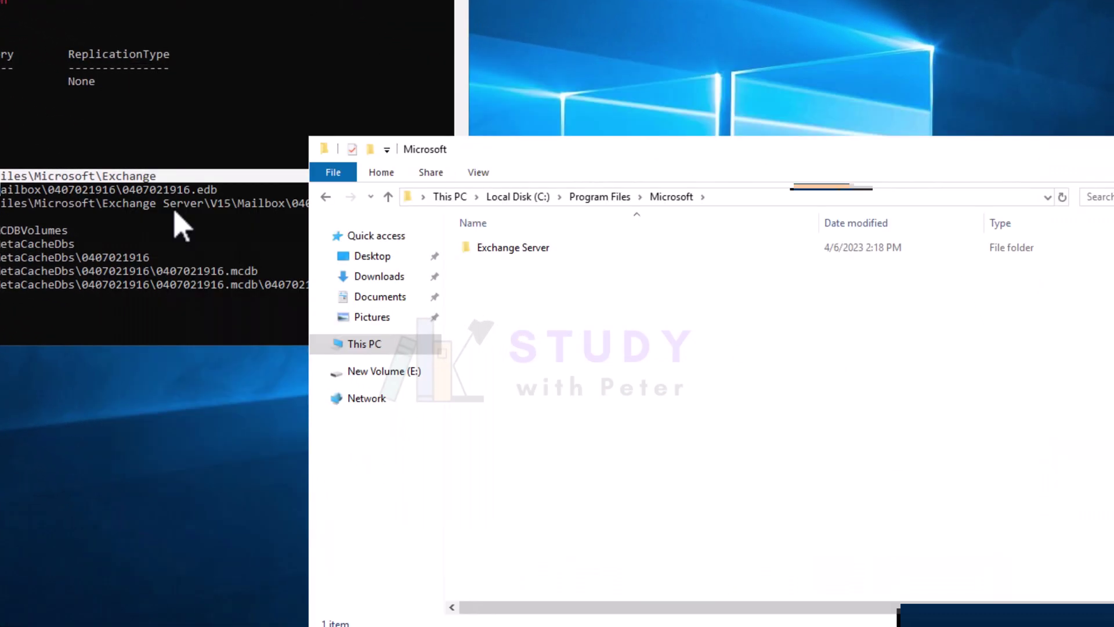
Browse into Exchange Server\V15\Mailbox, granting permanent access to the Mailbox folder
double_click(513, 247)
double_click(495, 249)
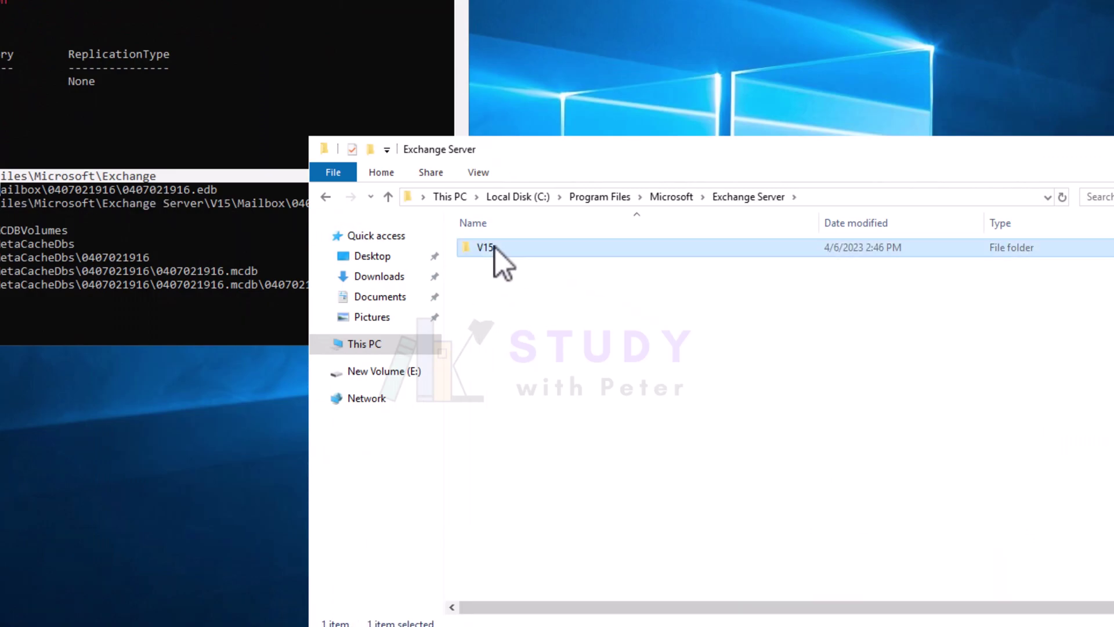
drag(592, 149, 507, 104)
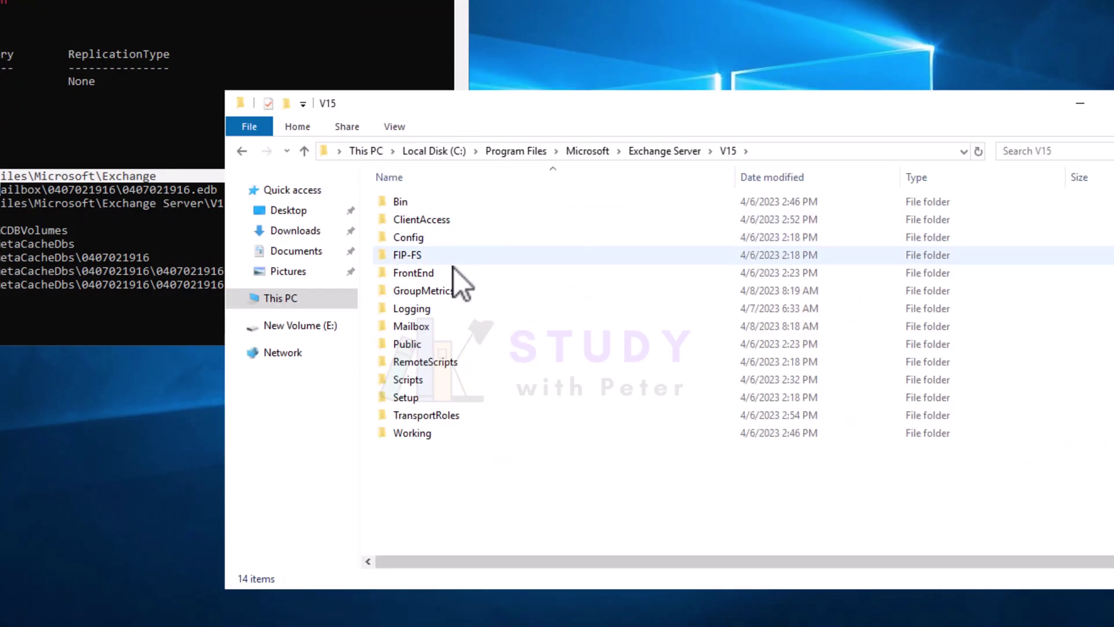
double_click(423, 327)
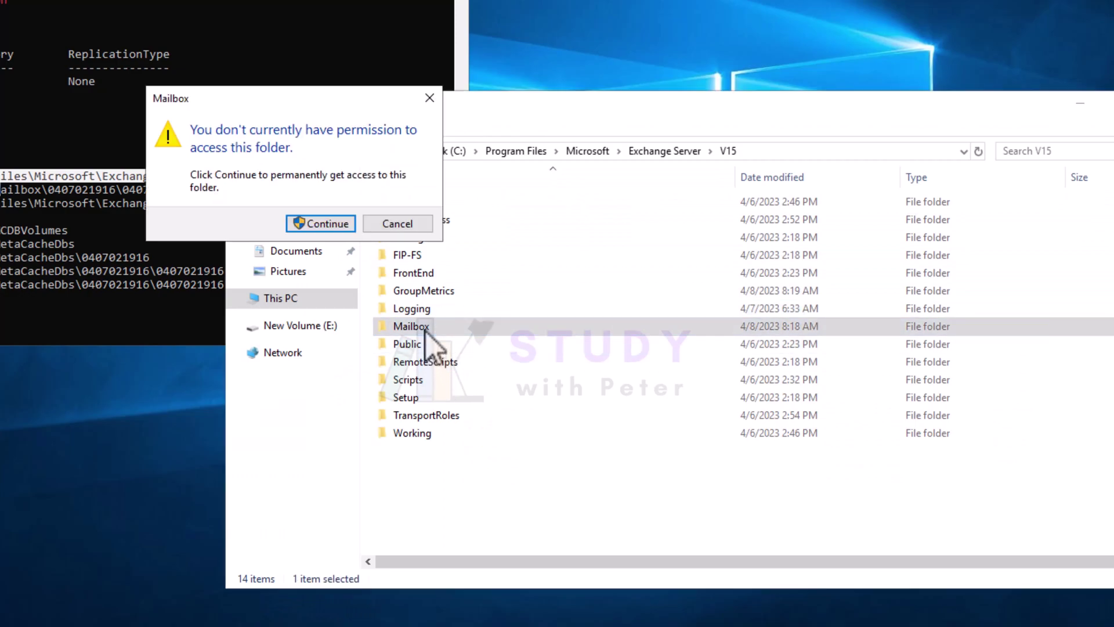
click(325, 228)
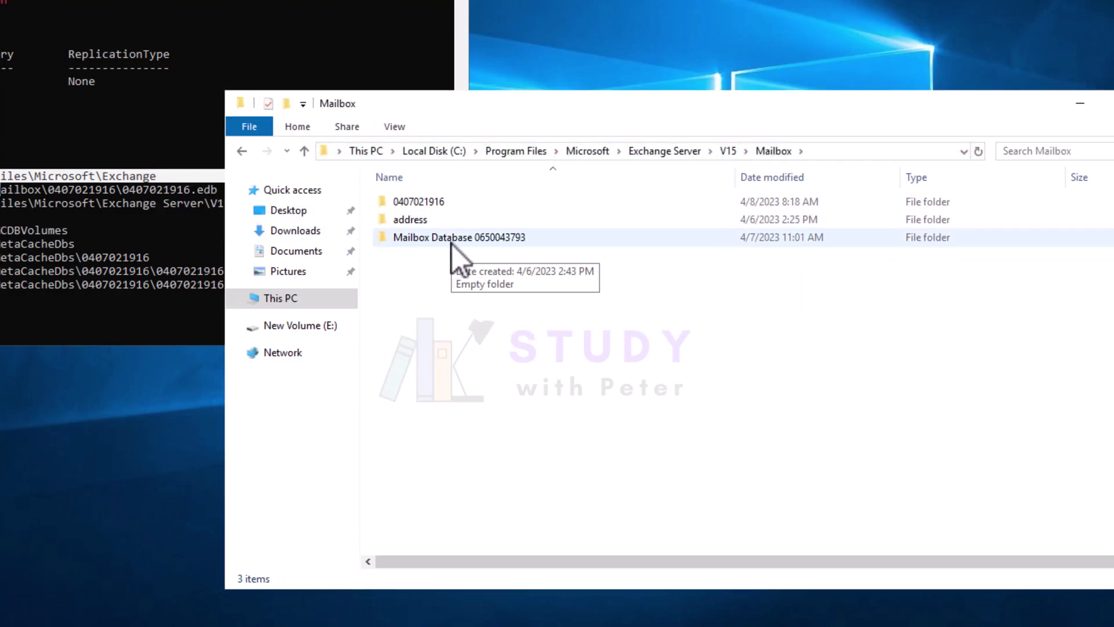
drag(434, 106, 553, 103)
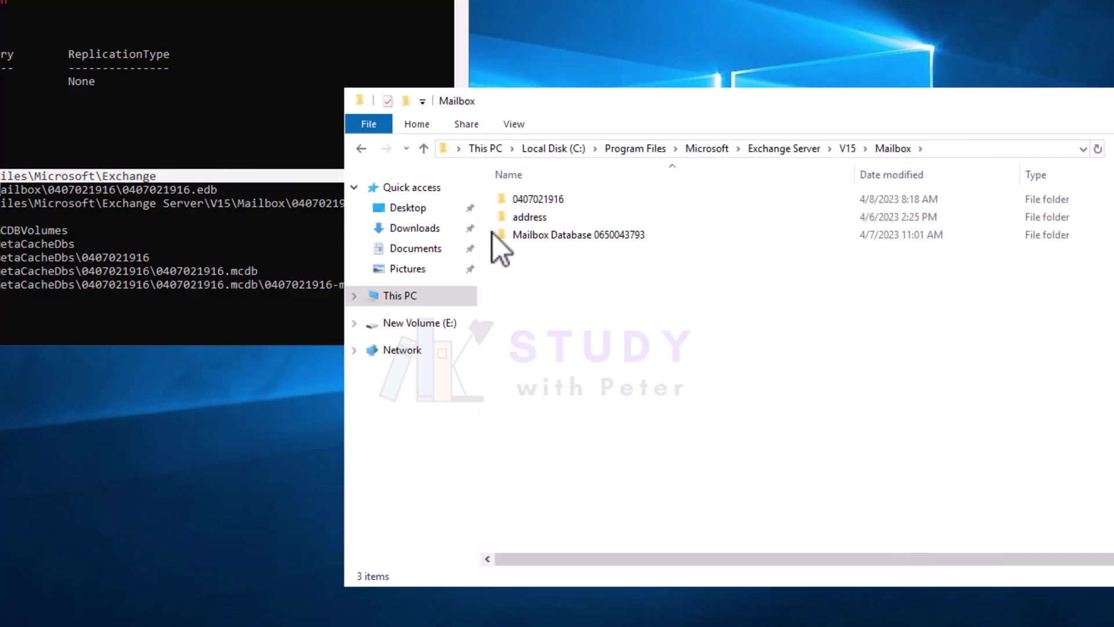
double_click(547, 239)
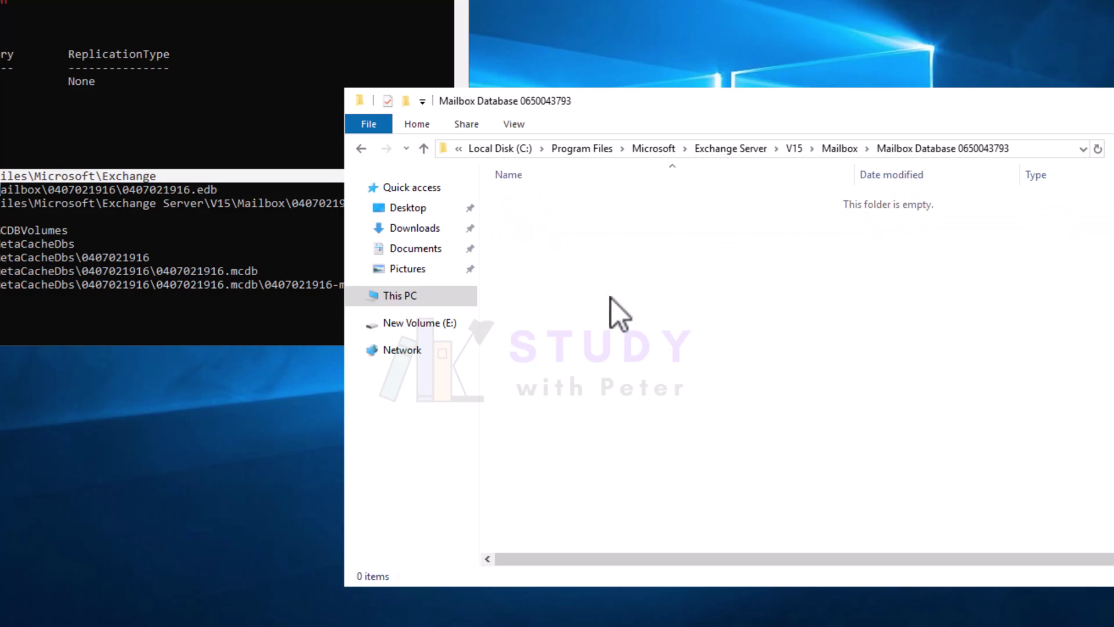
key(alt+Left)
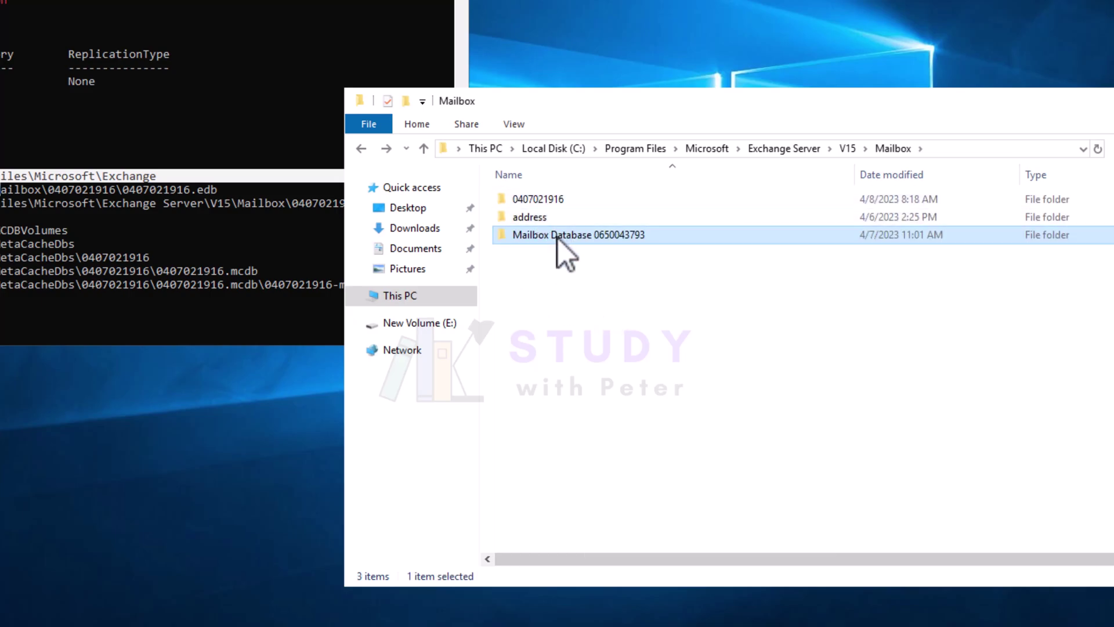
drag(555, 101, 439, 109)
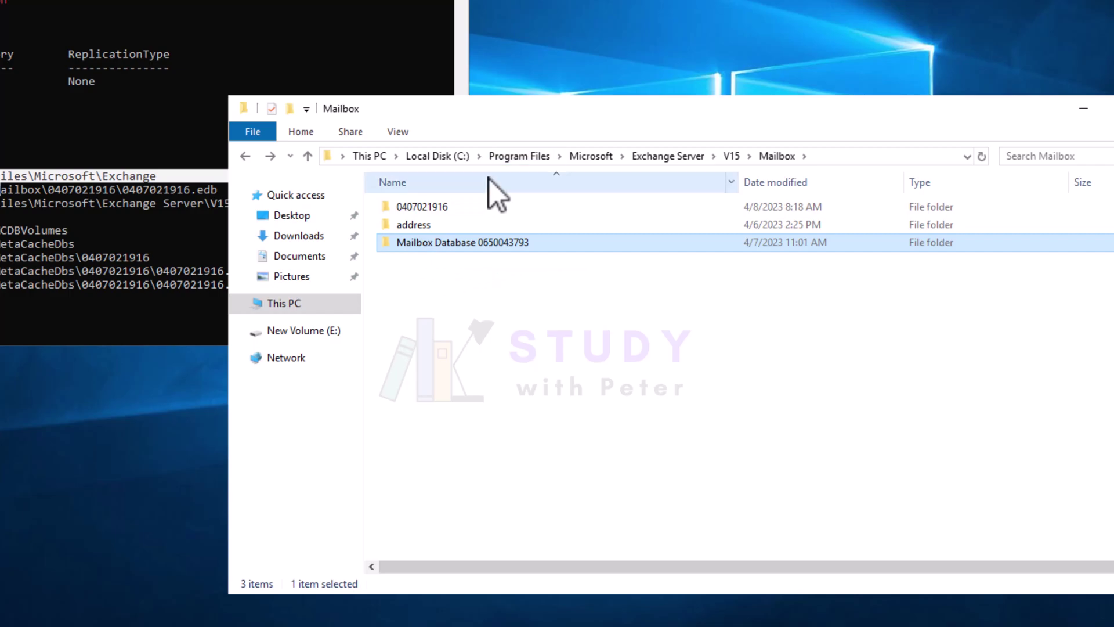
double_click(437, 207)
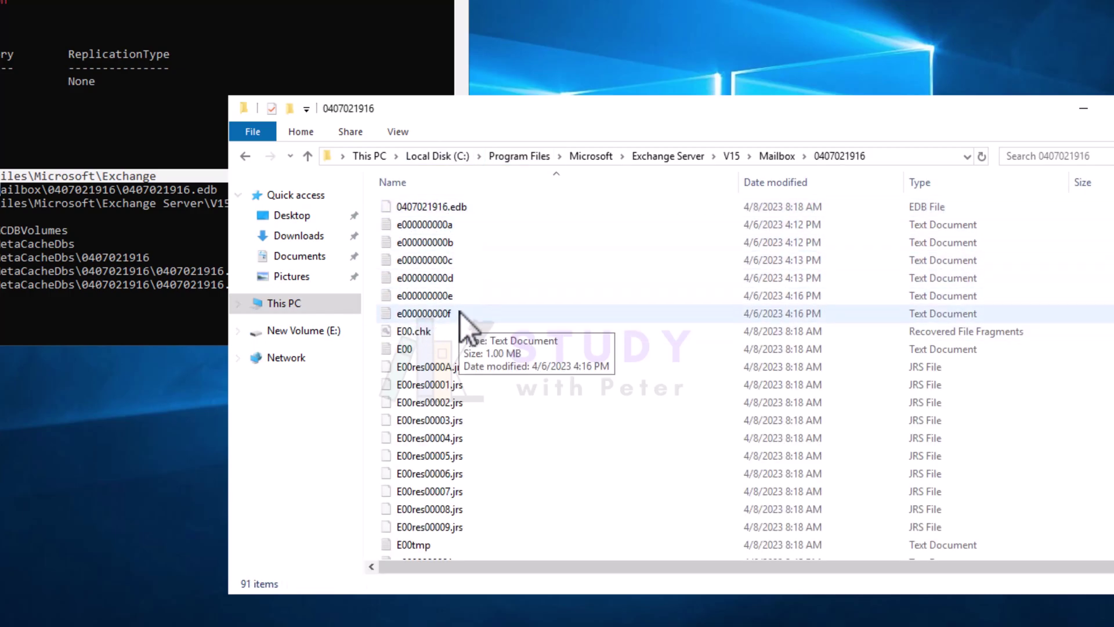
key(alt+Left)
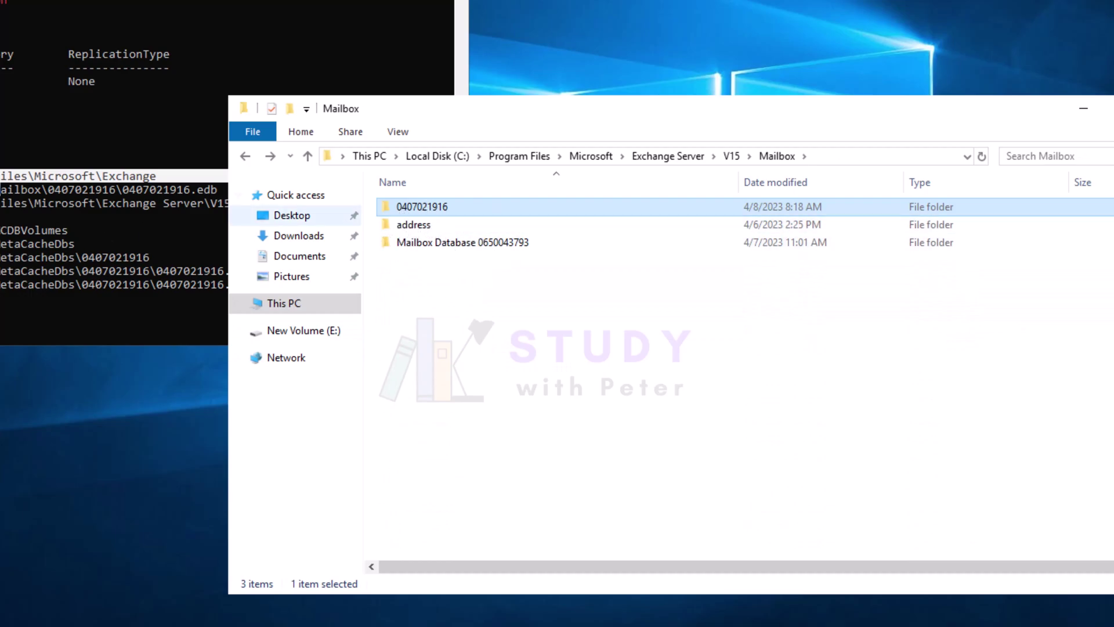
key(alt+Tab)
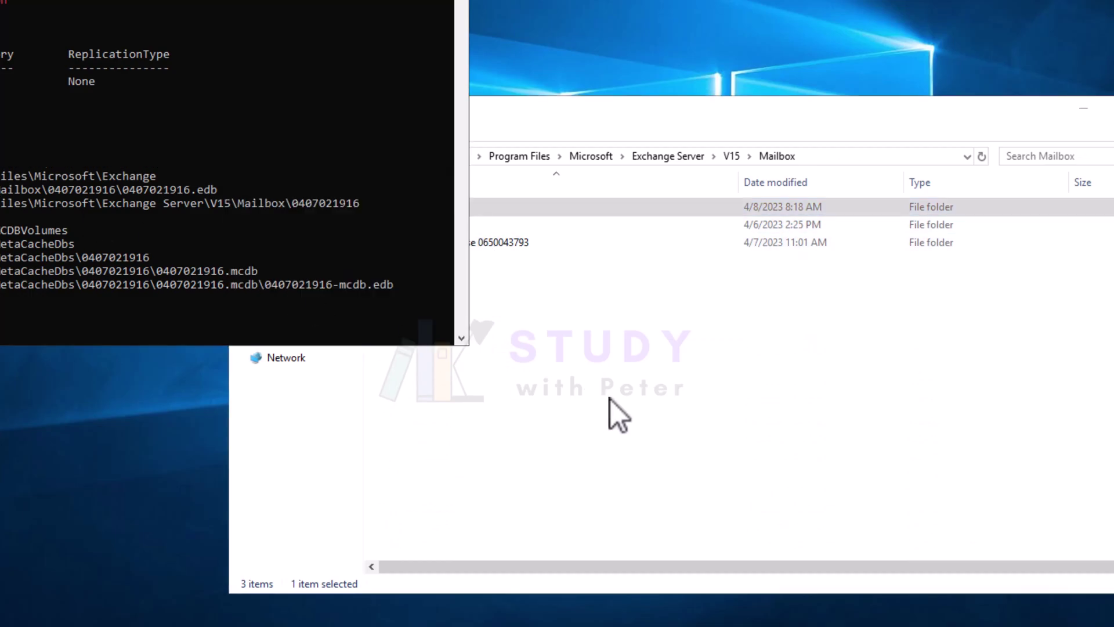
click(608, 398)
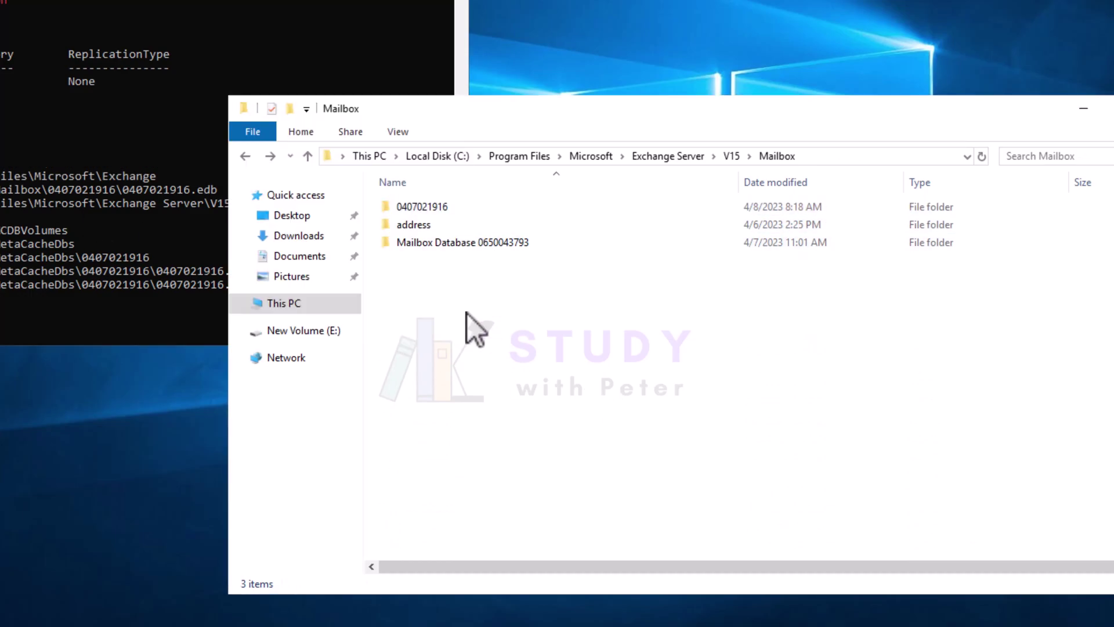
double_click(454, 248)
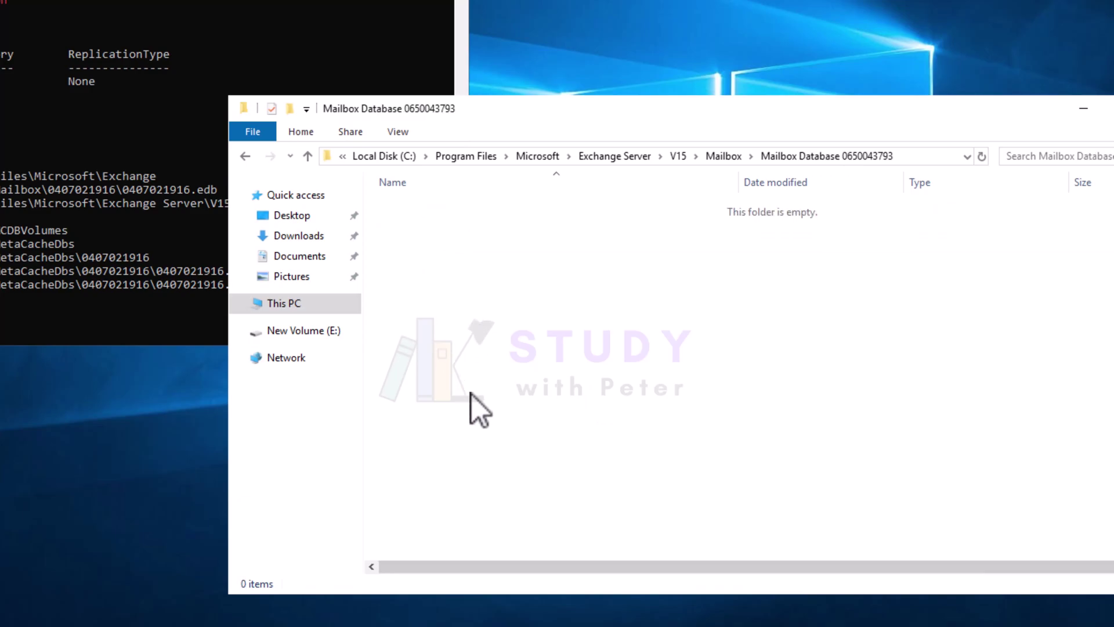
key(alt+Left)
double_click(432, 207)
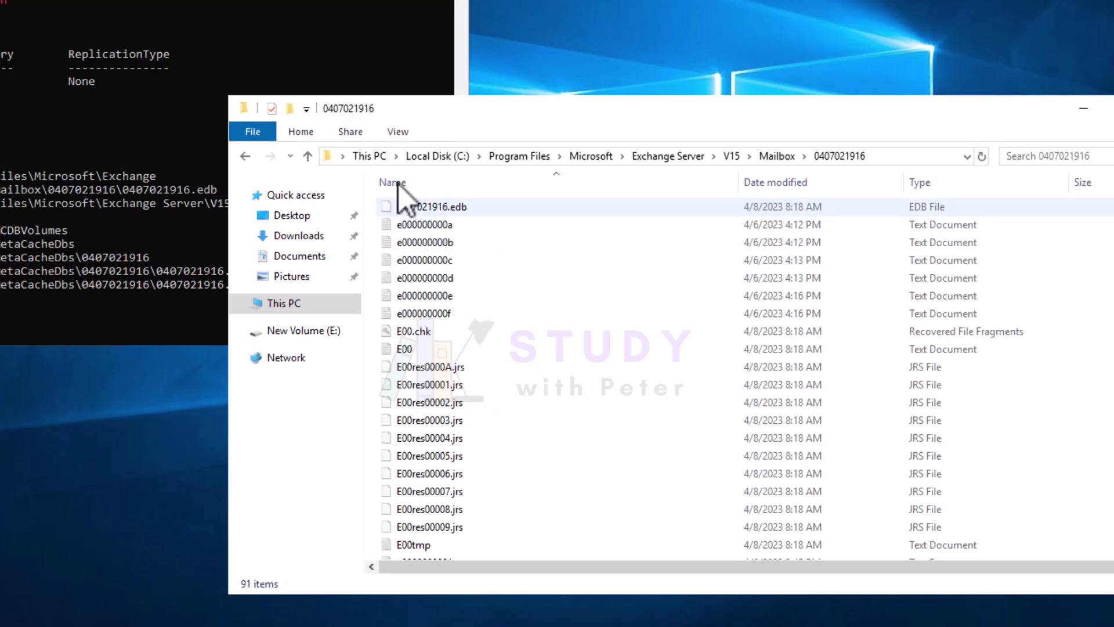
scroll(478, 419, down, 8)
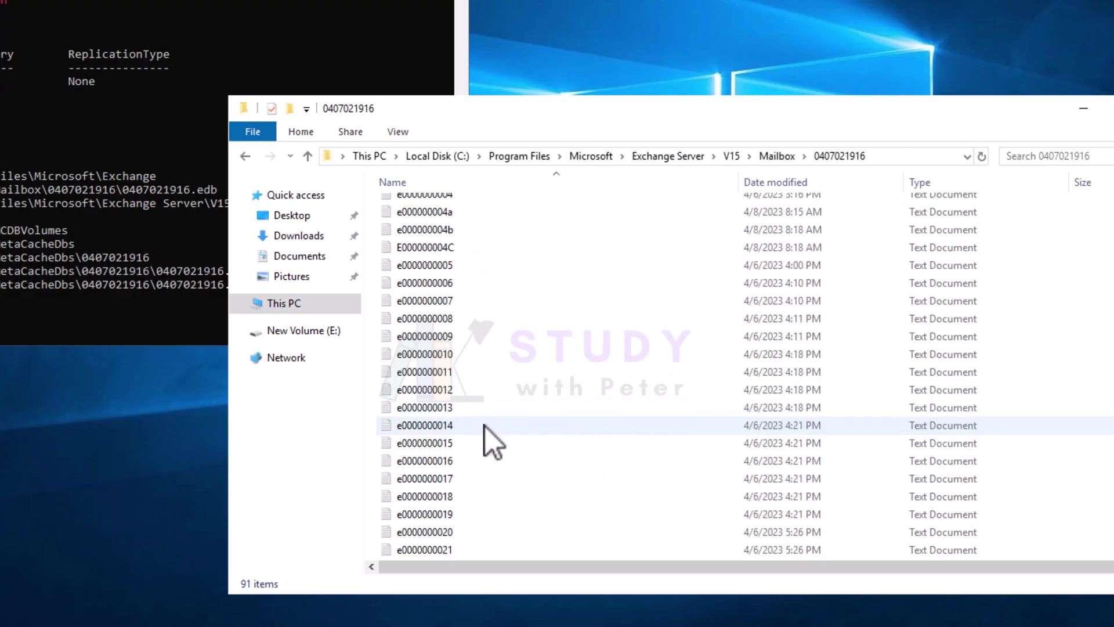
click(245, 157)
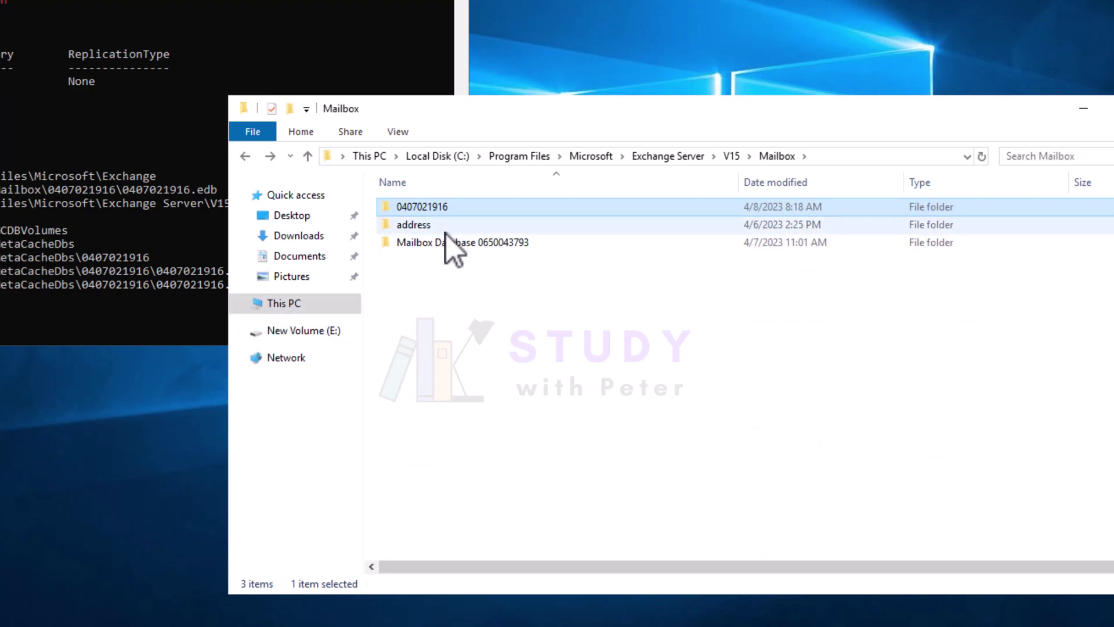
Check the contents of New Volume (E:) and compare the free space of the drives in This PC
click(301, 332)
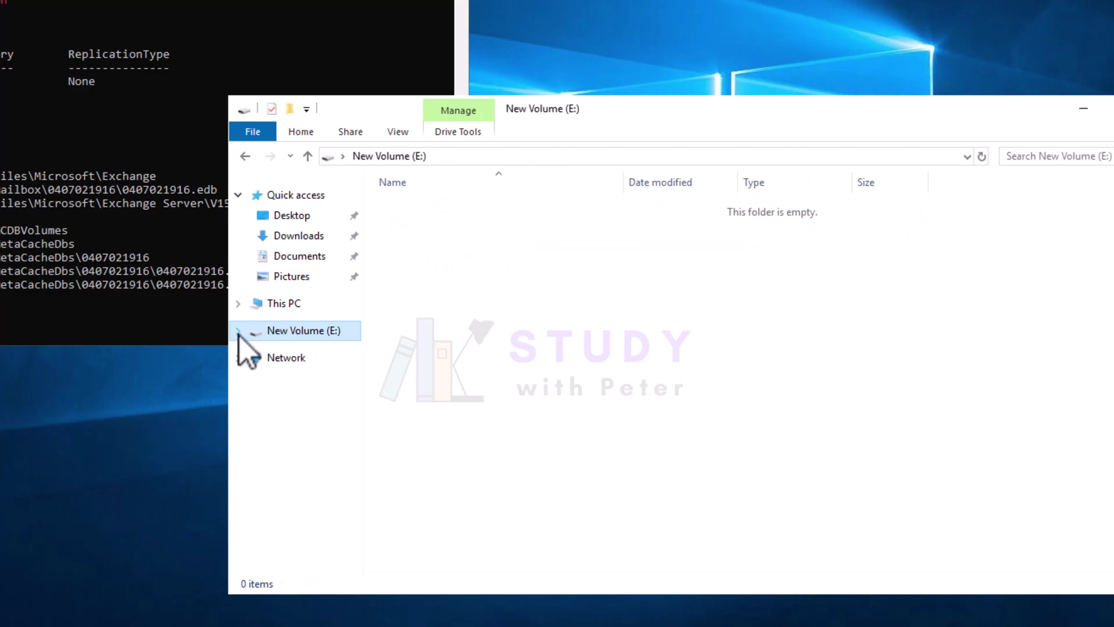
click(278, 303)
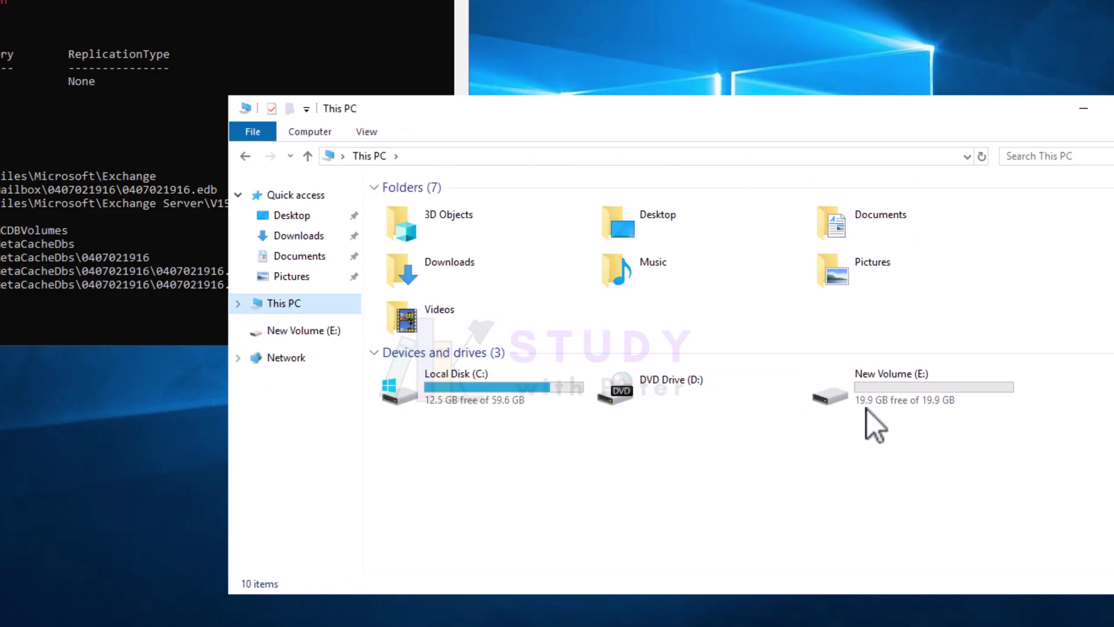
drag(711, 105, 564, 81)
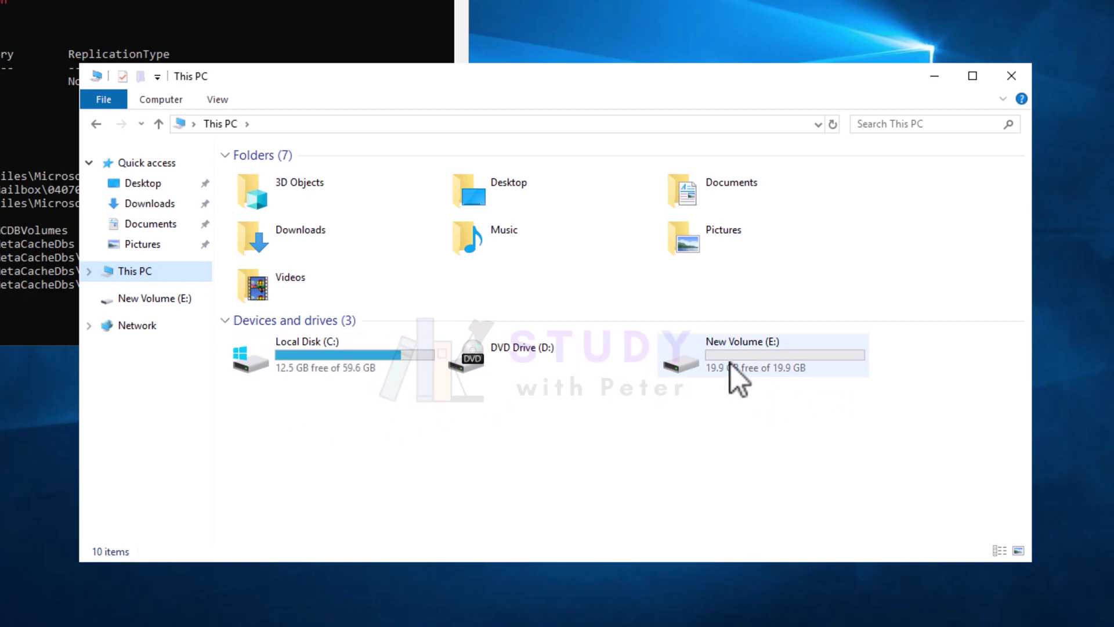
Create a new folder named Database in the root of Local Disk (C:)
double_click(348, 364)
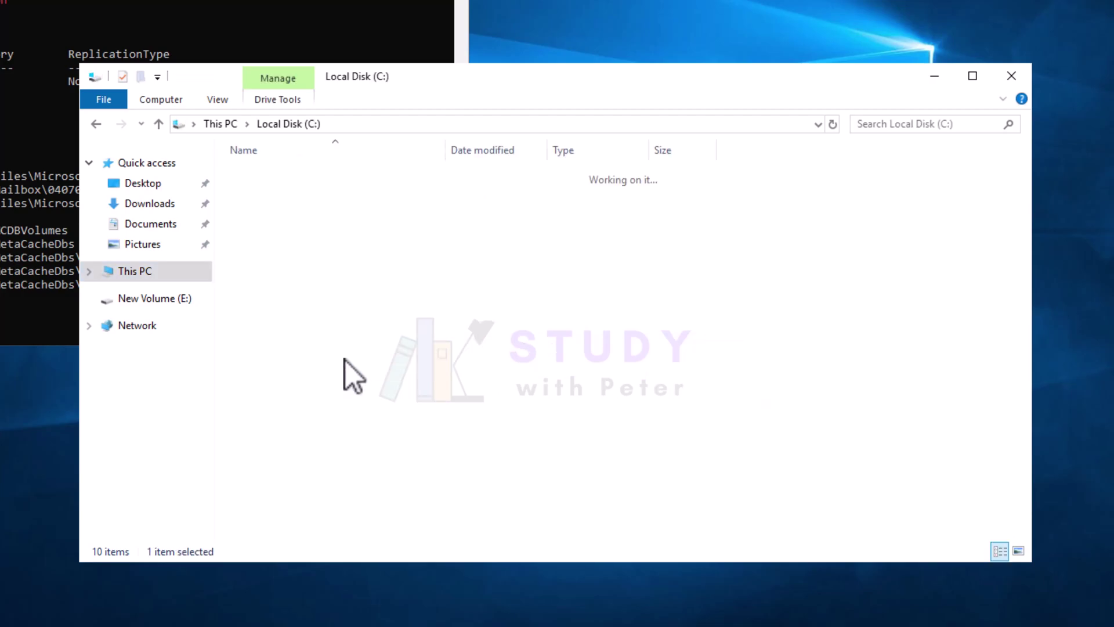
right_click(277, 396)
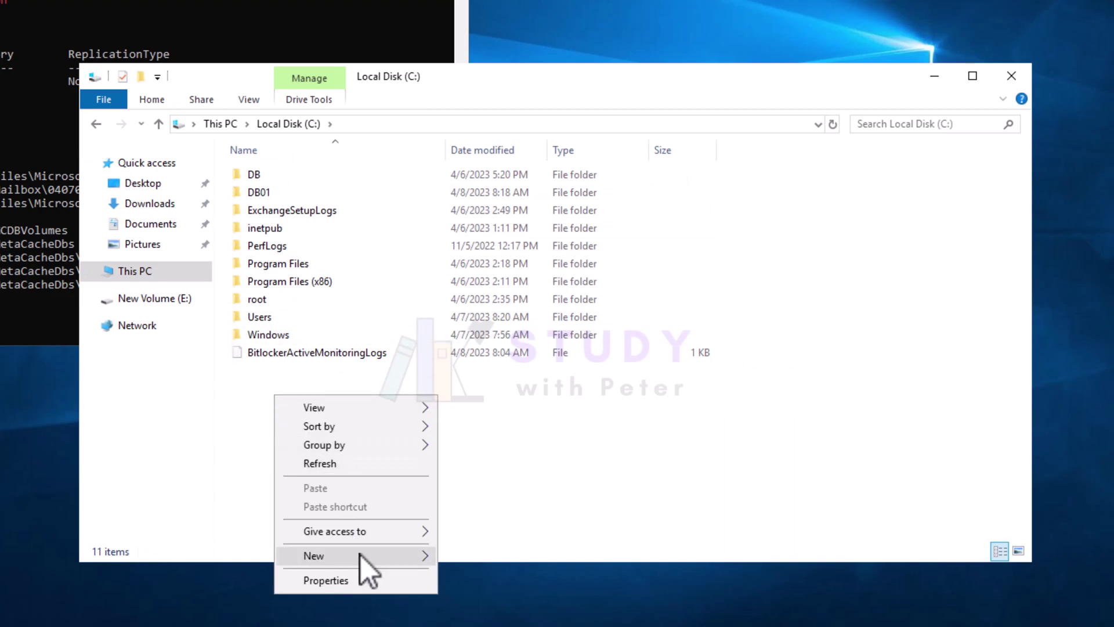
mouse_move(361, 556)
click(510, 558)
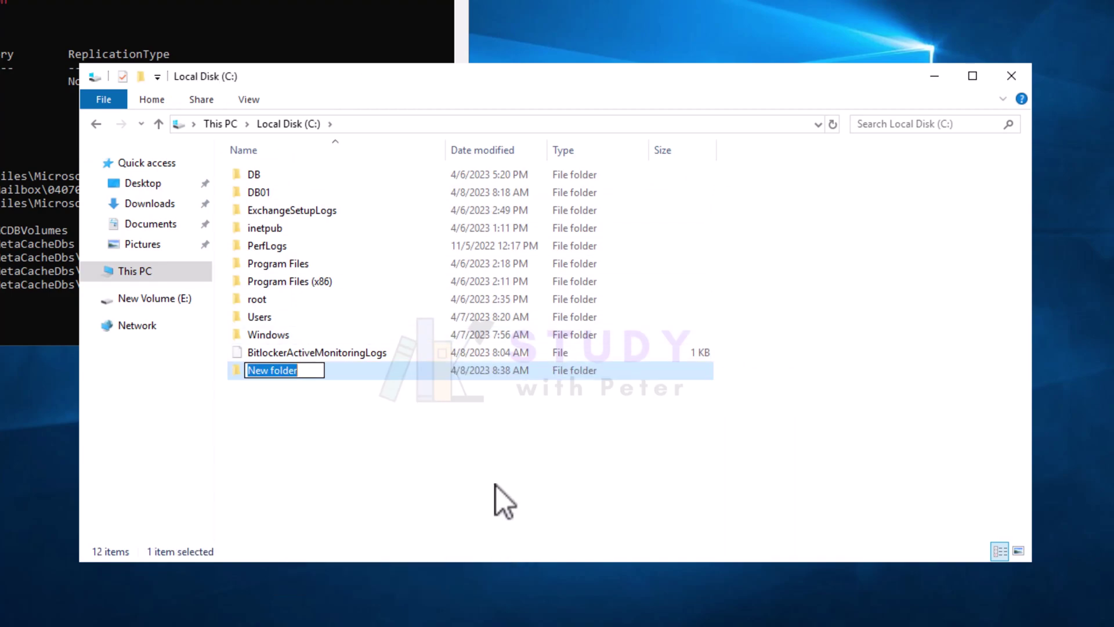
text(Database)
key(Return)
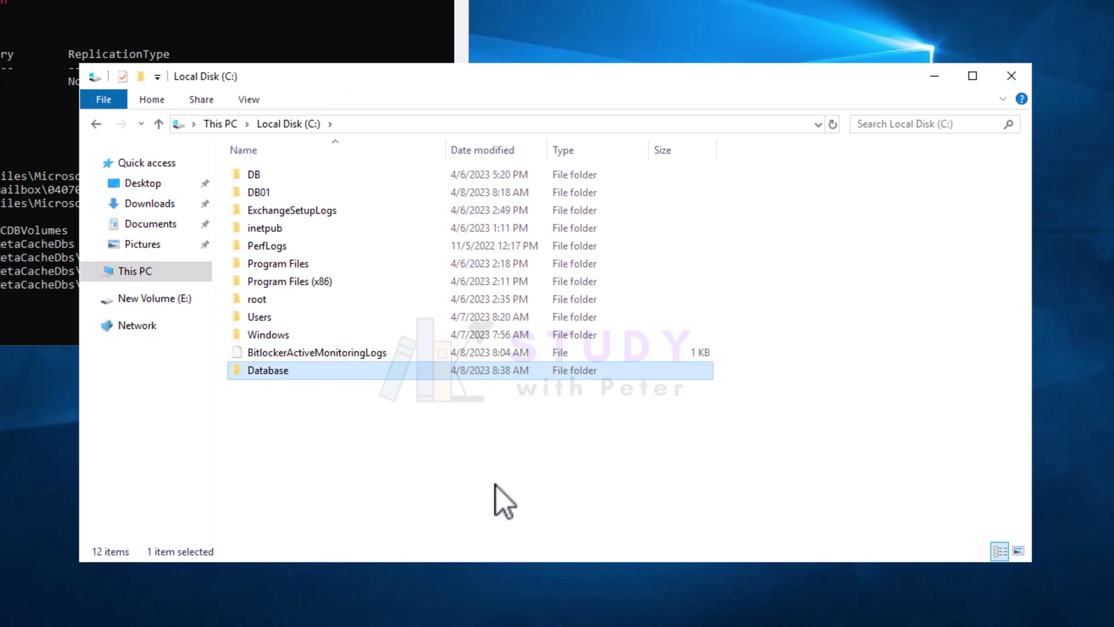
View the new Database folder on C: and the contents of New Volume (E:)
double_click(284, 375)
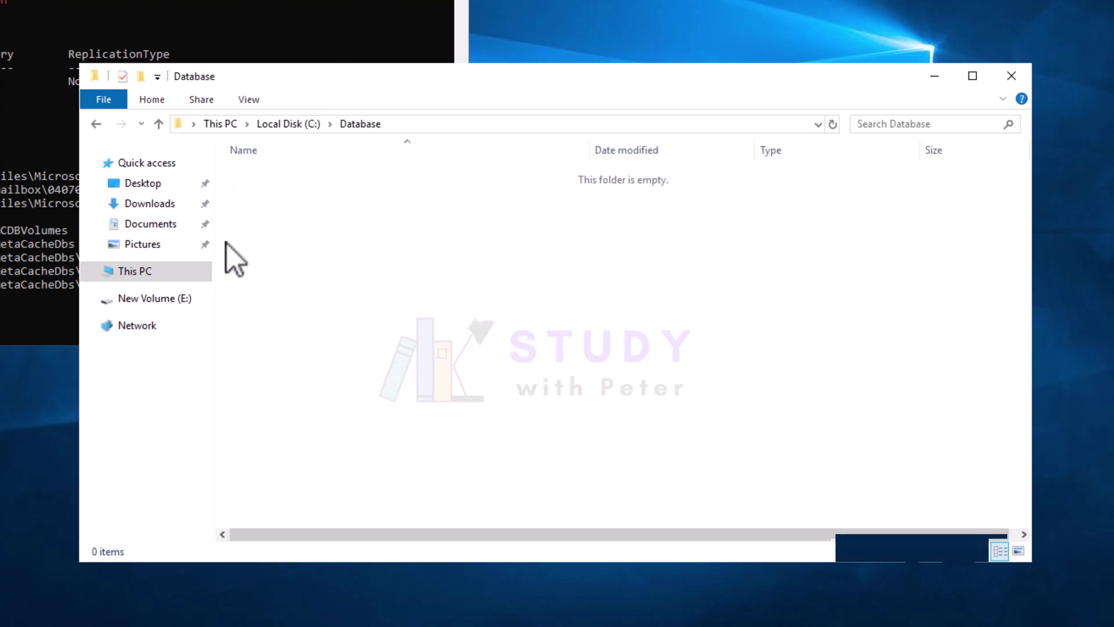
click(283, 128)
click(154, 298)
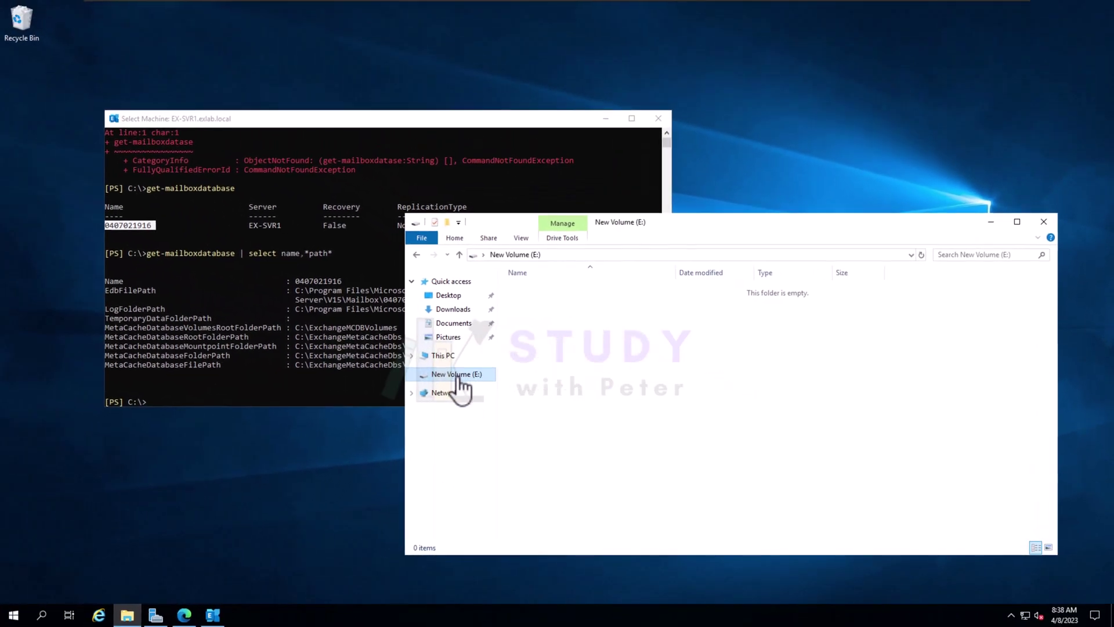
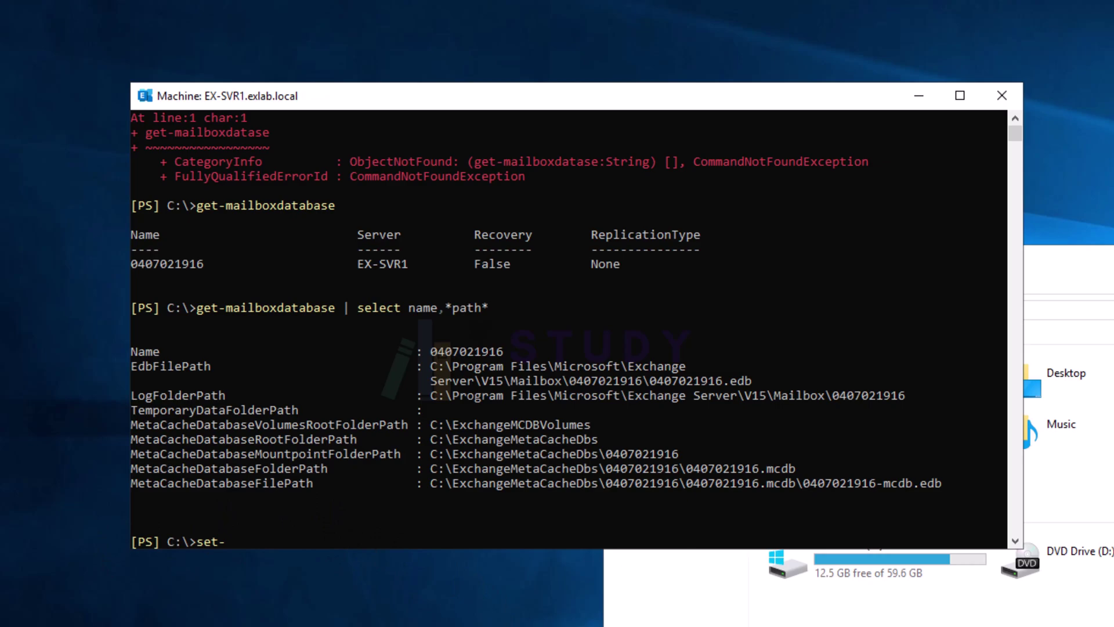
Begin a Set-MailboxDatabase command in the Exchange Management Shell by completing the cmdlet name
key(Tab)
text(d)
key(Tab)
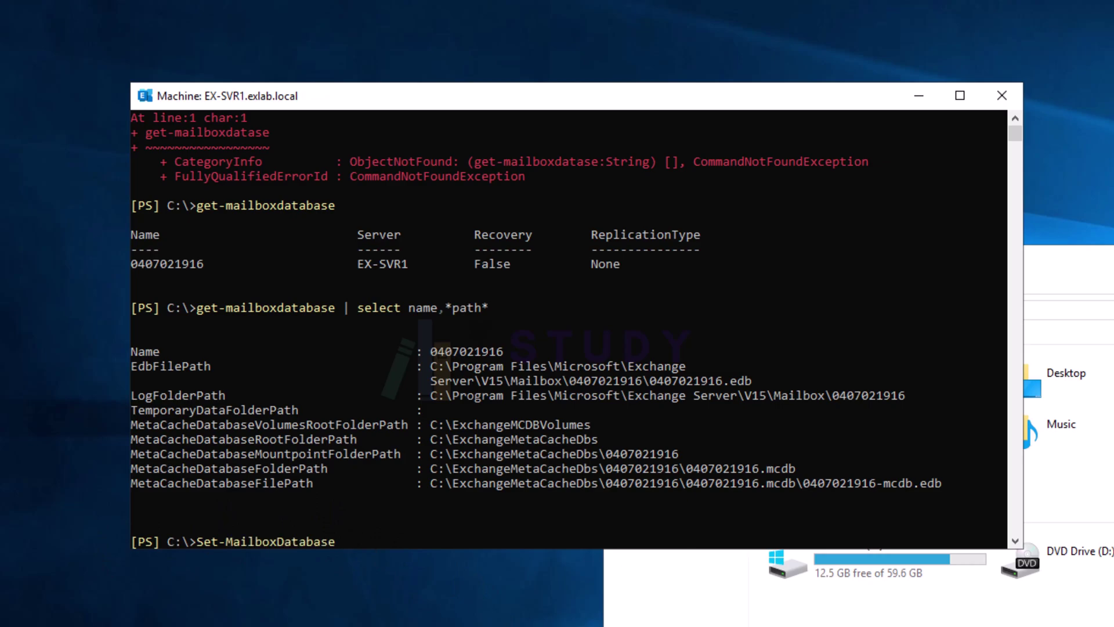
double_click(193, 267)
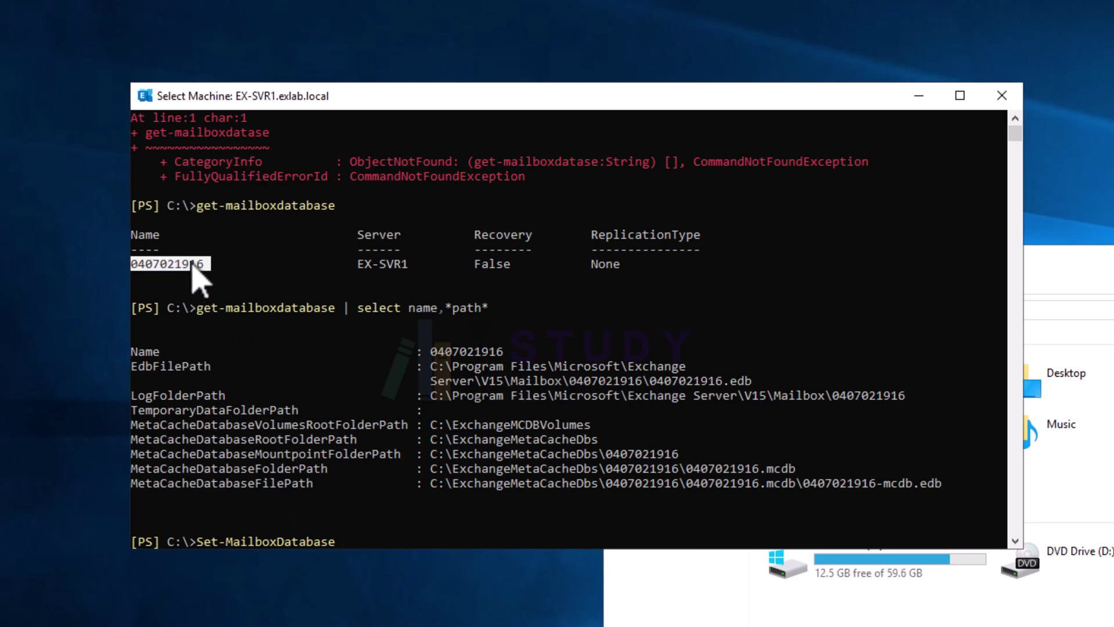
right_click(193, 268)
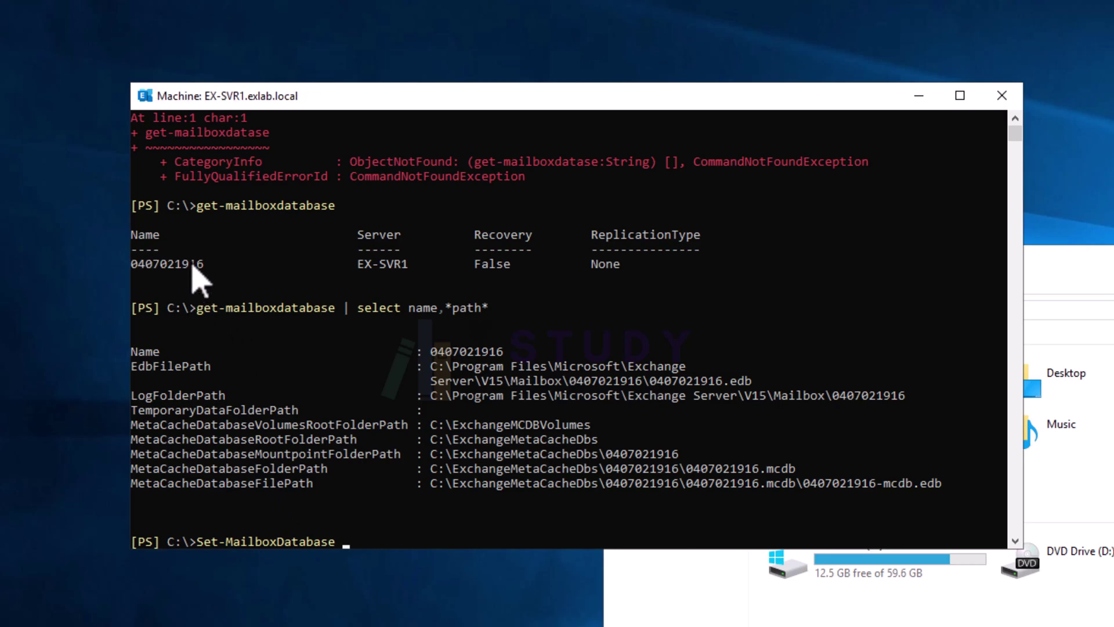
click(456, 542)
right_click(456, 543)
drag(202, 268, 131, 270)
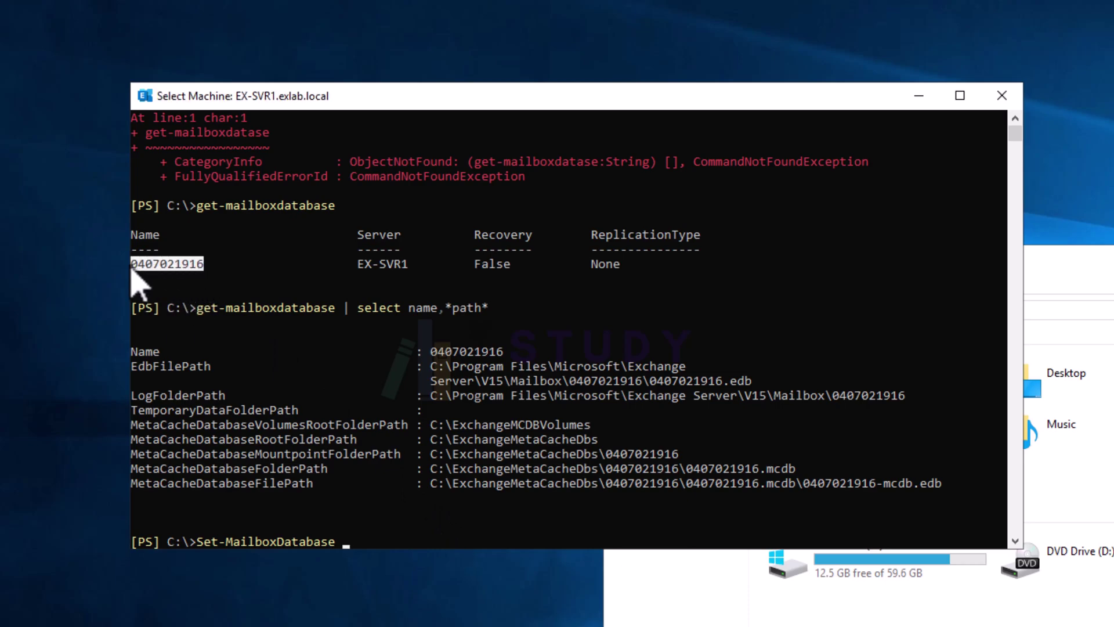
right_click(265, 293)
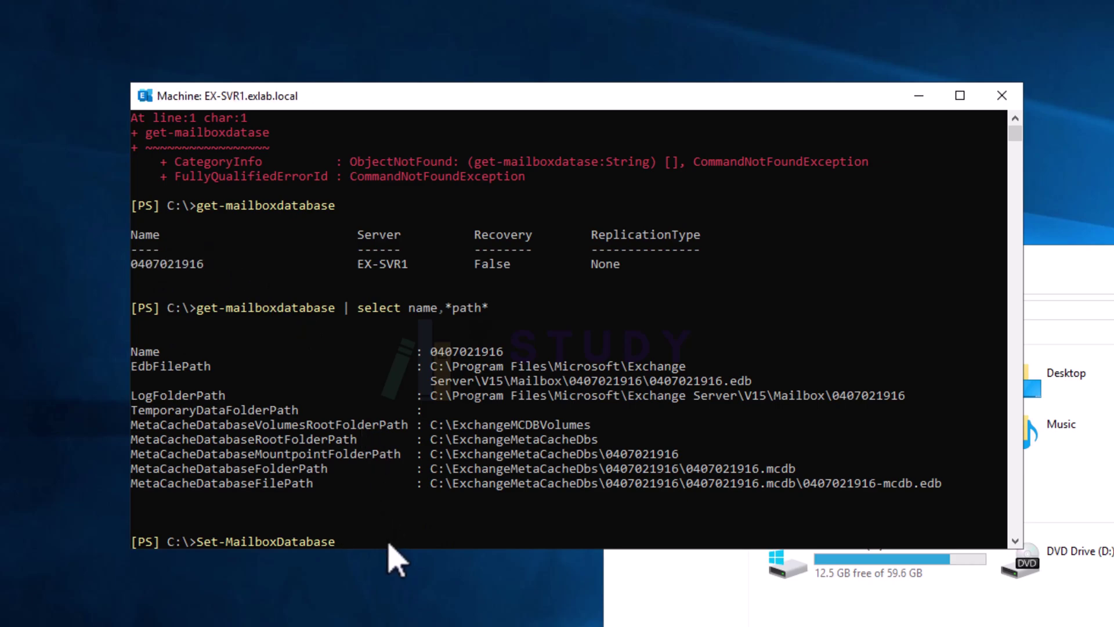
key(ctrl+v)
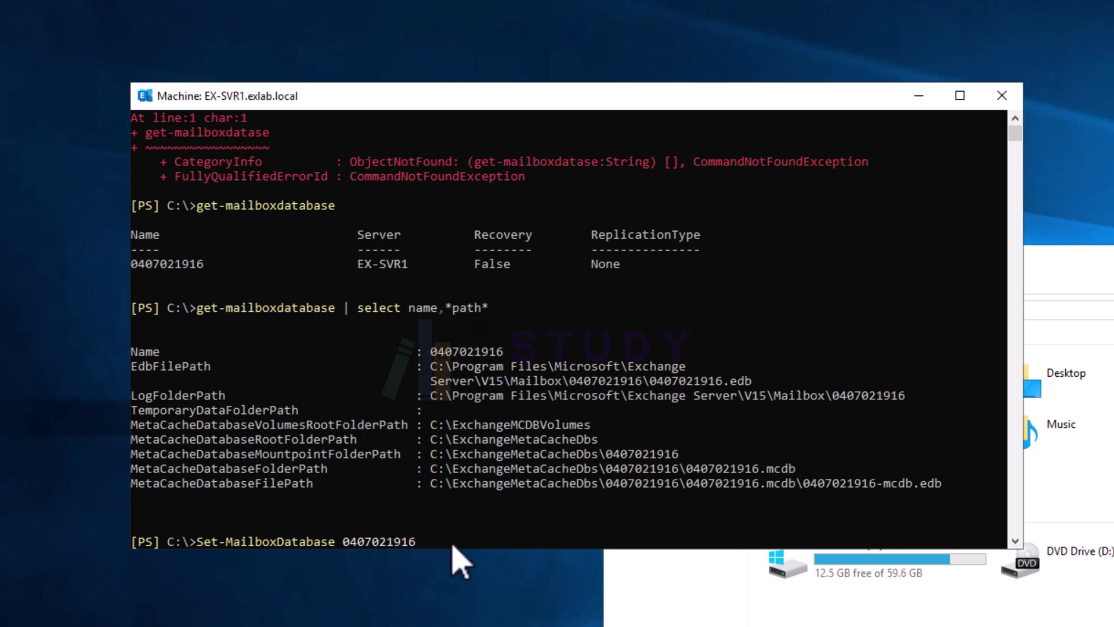
Try to rename the mailbox database by adding -Name DB01 to the Set-MailboxDatabase command and running it
drag(205, 268, 134, 268)
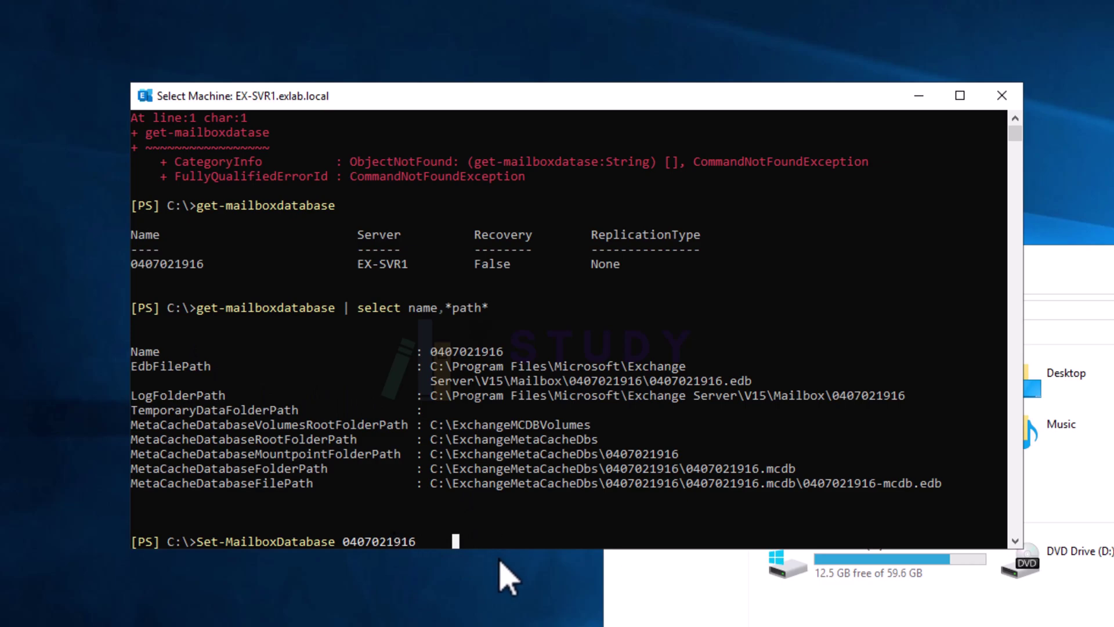
key(Escape)
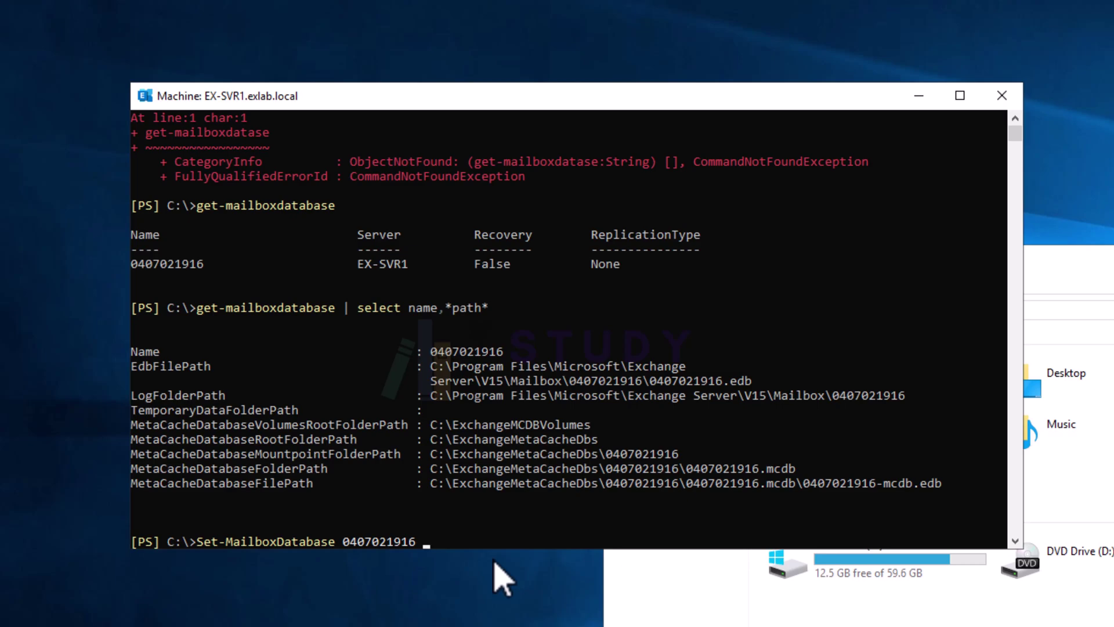
text(-Name DB01)
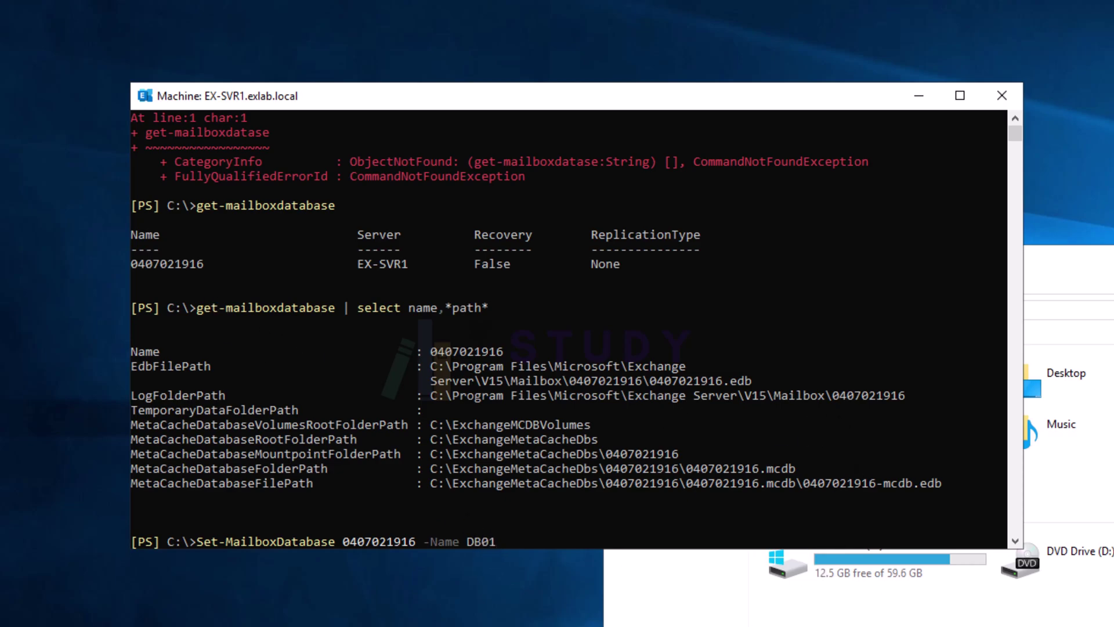
key(Return)
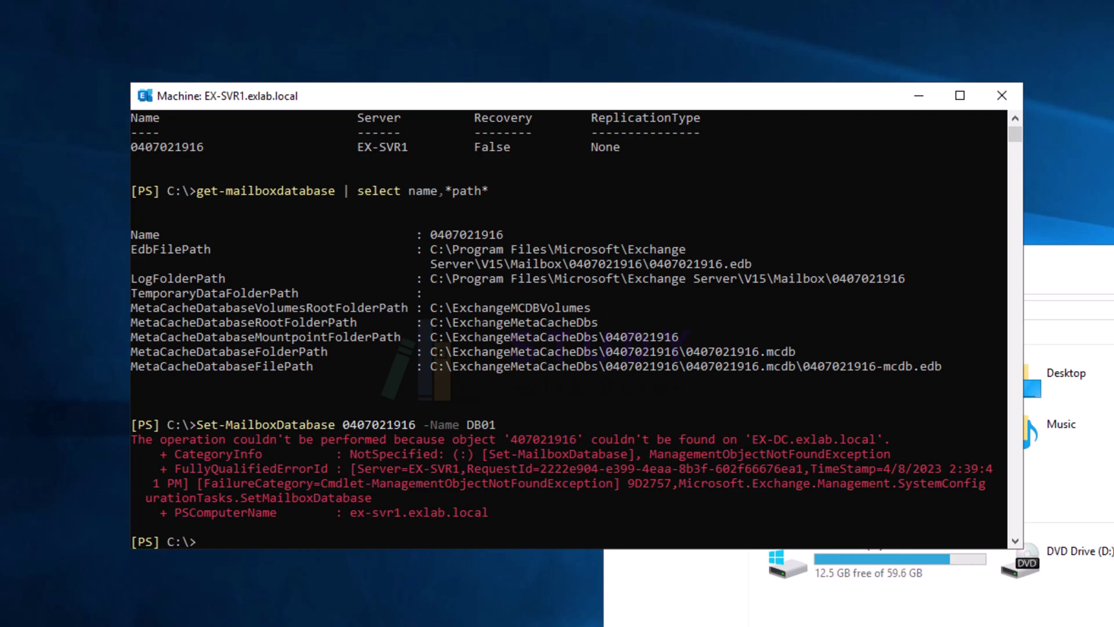
key(Up)
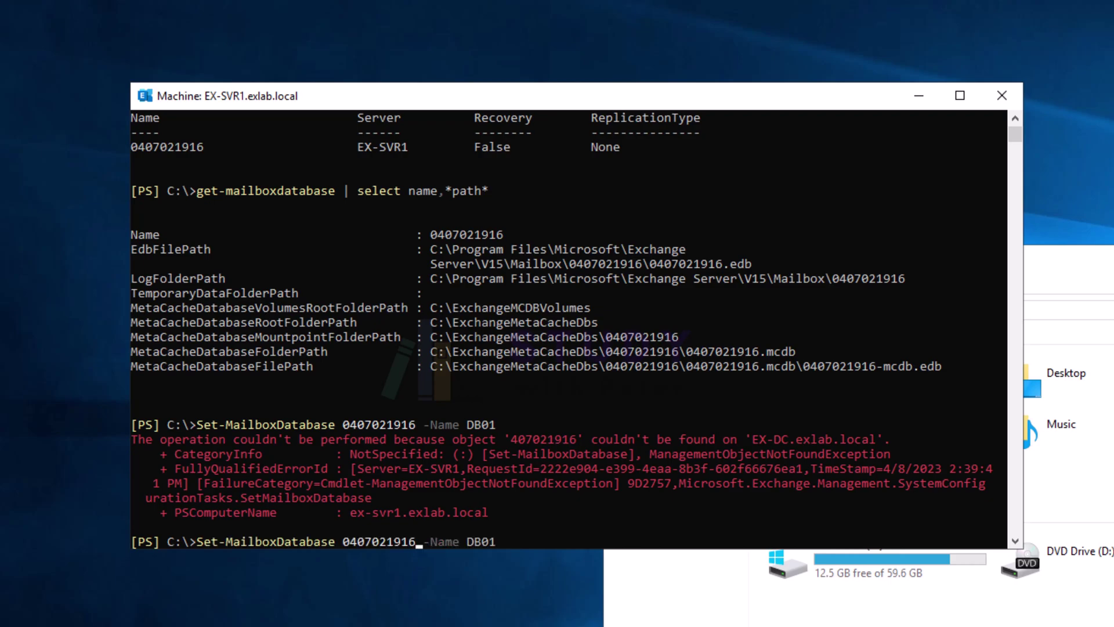
key(ctrl+Left)
key(ctrl+Left)
key(Left)
text(")
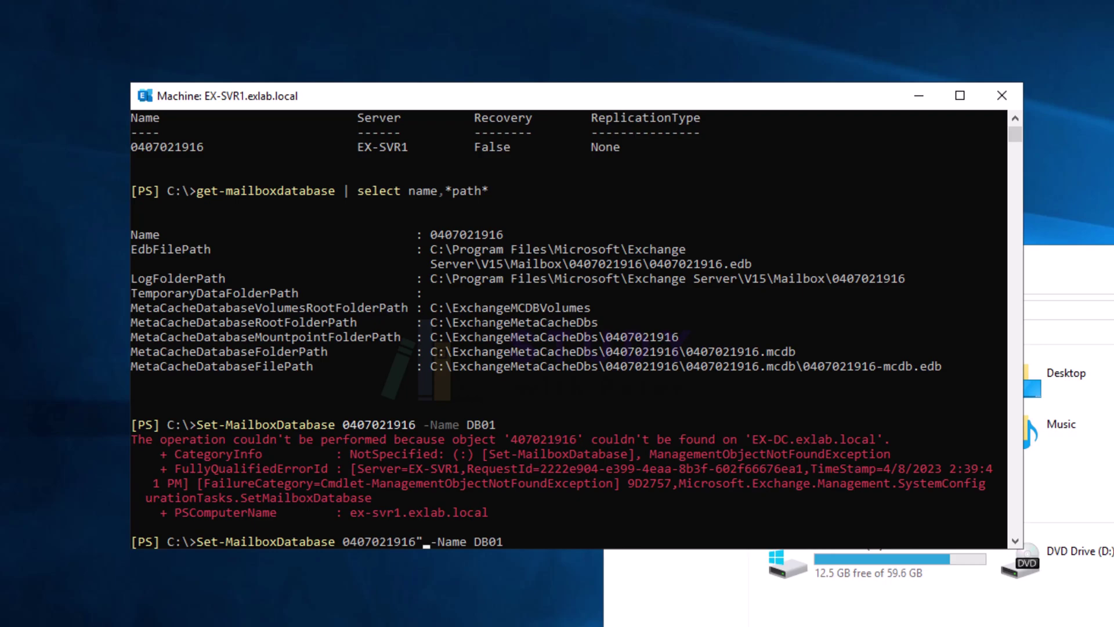
key(Left)
key(Left)
key(Left)
key(Left)
key(Left)
key(Left)
key(Left)
key(Left)
key(Left)
key(Left)
key(Left)
text(")
key(Return)
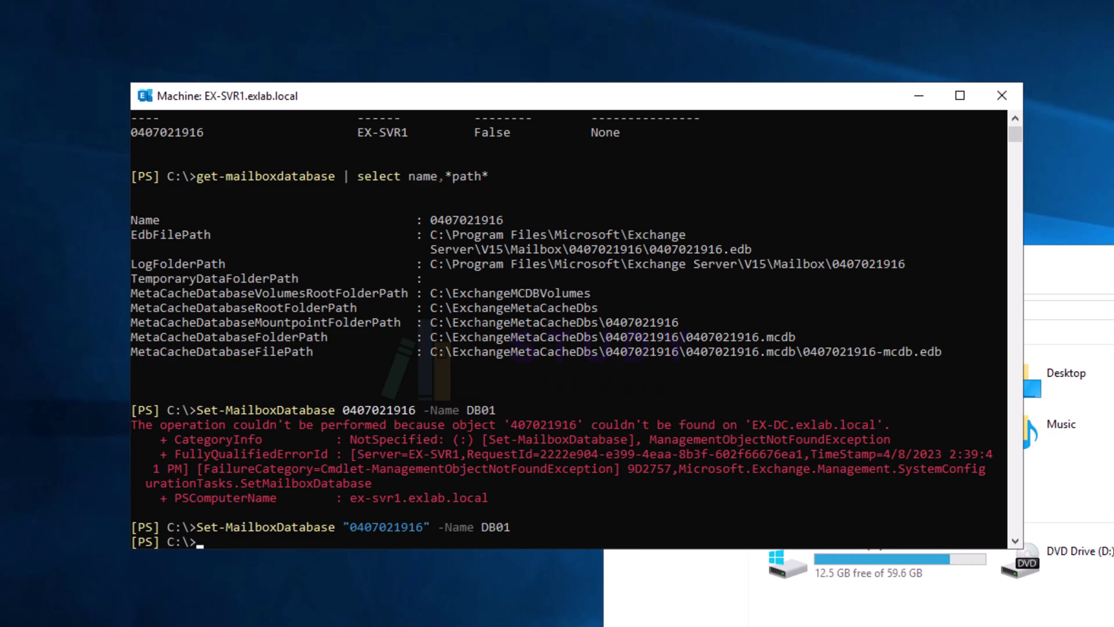
Reduce the earlier path query to plain get-mailboxdatabase and run it to list the mailbox databases
key(Up)
key(Up)
key(Up)
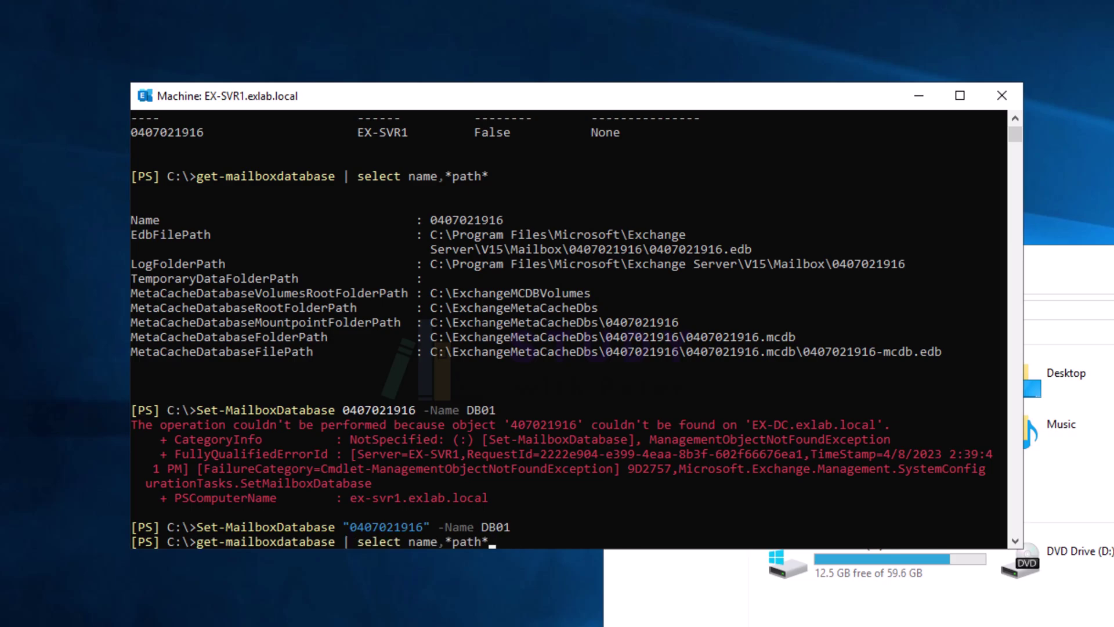
key(BackSpace)
key(BackSpace)
key(BackSpace)
key(BackSpace)
key(BackSpace)
key(BackSpace)
key(BackSpace)
key(BackSpace)
key(BackSpace)
key(BackSpace)
key(BackSpace)
key(BackSpace)
key(BackSpace)
key(BackSpace)
key(BackSpace)
key(BackSpace)
key(BackSpace)
key(BackSpace)
key(BackSpace)
key(BackSpace)
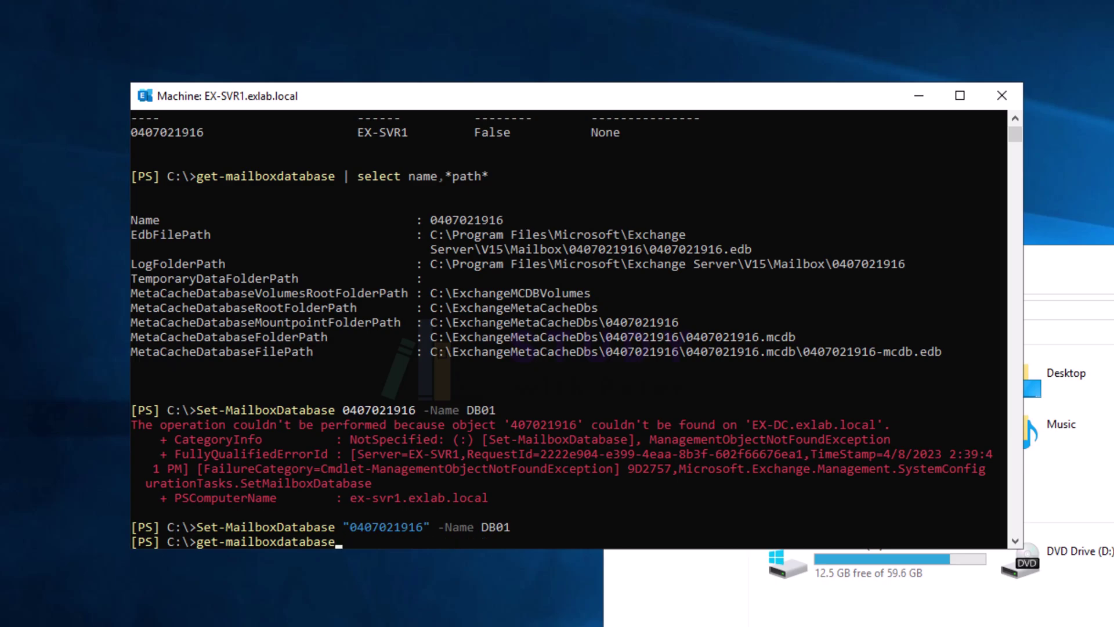
key(Return)
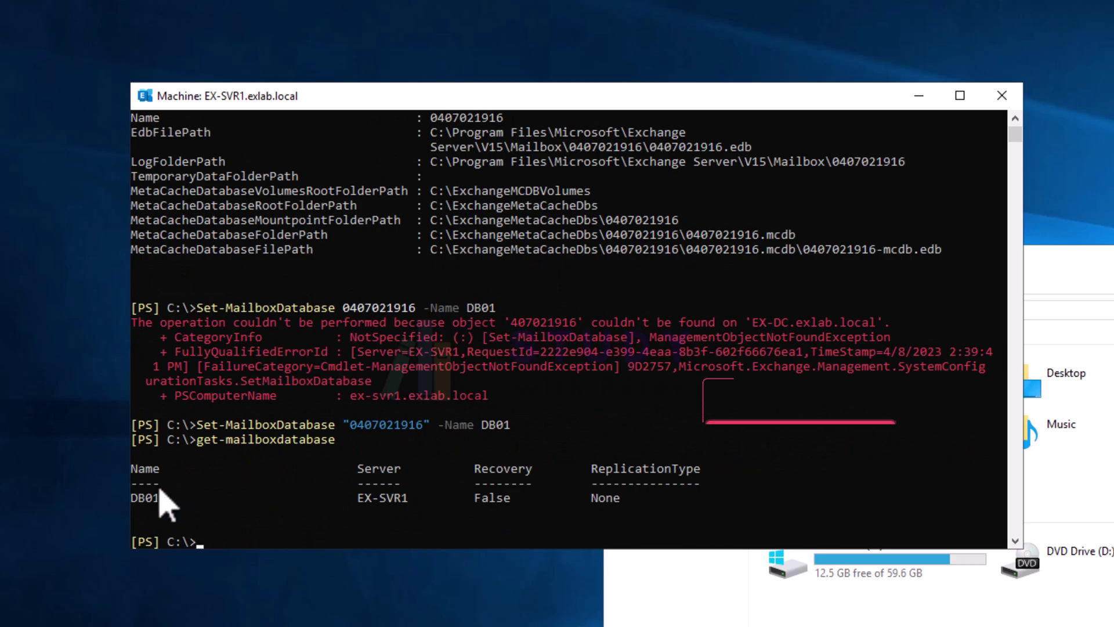
Compare the database names in the earlier and latest get-mailboxdatabase output, and examine the previously listed log and cache paths
scroll(252, 499, up, 2)
scroll(252, 499, up, 3)
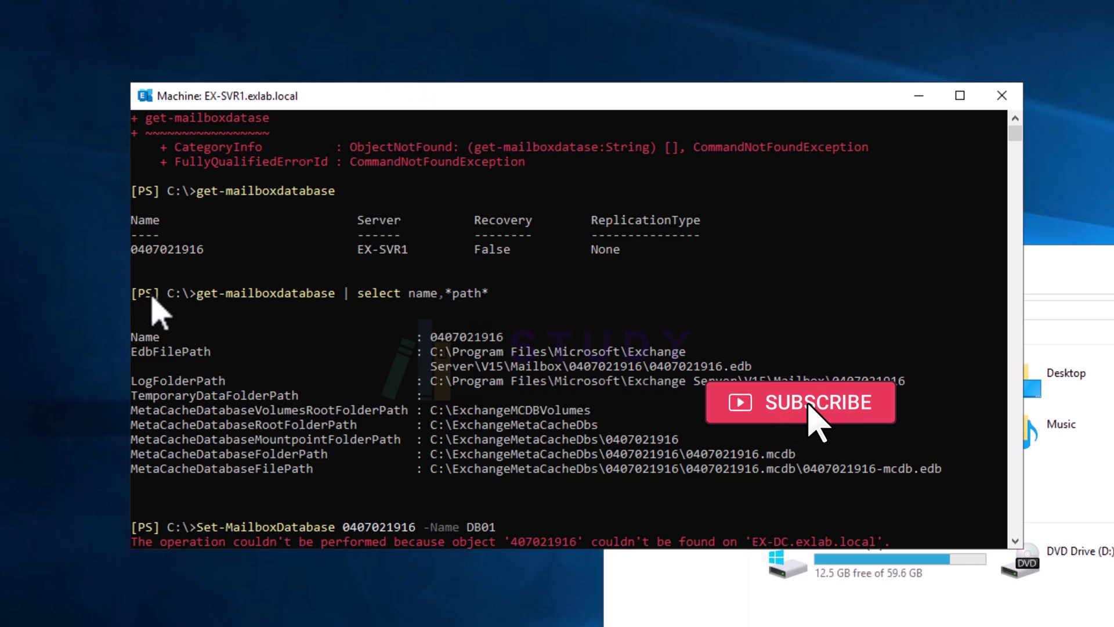
drag(203, 249, 131, 252)
scroll(368, 398, down, 1)
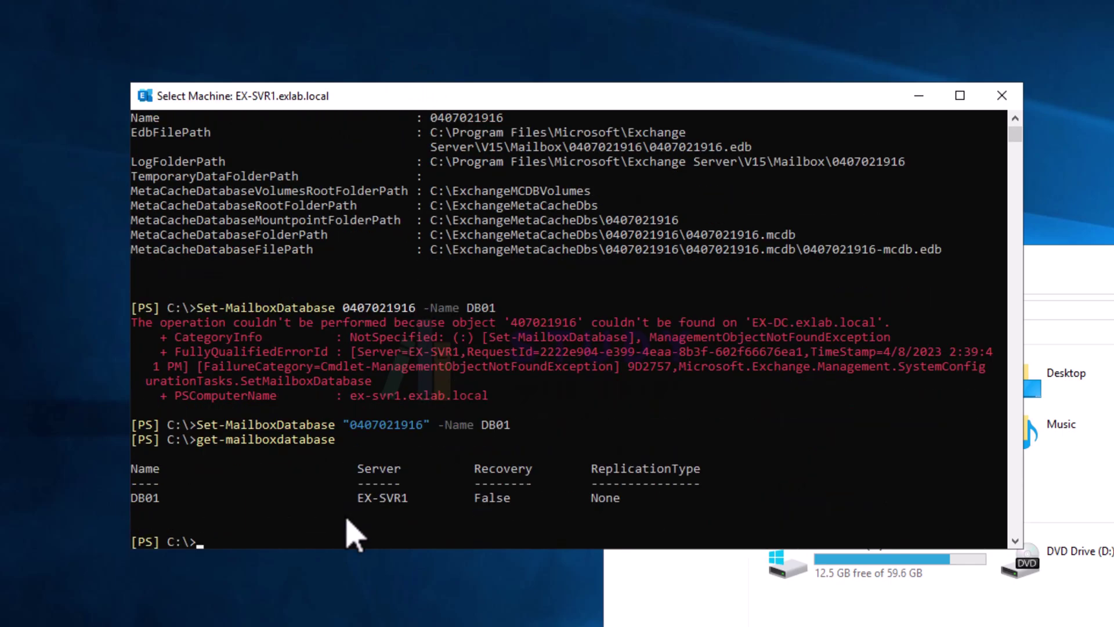
scroll(302, 531, down, 3)
drag(162, 373, 132, 371)
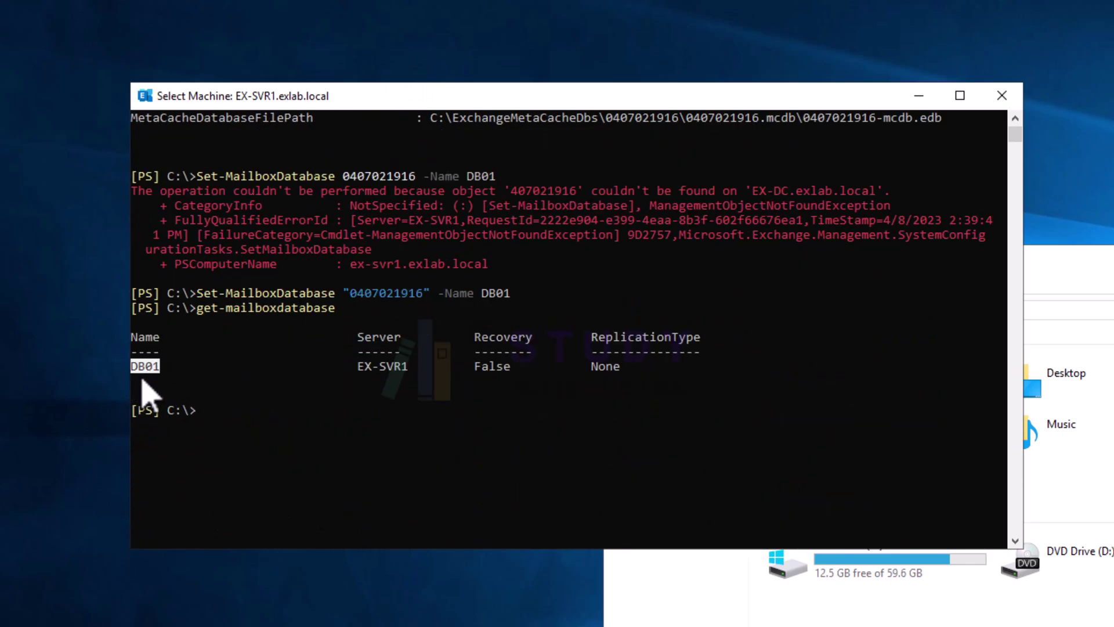
scroll(286, 485, up, 2)
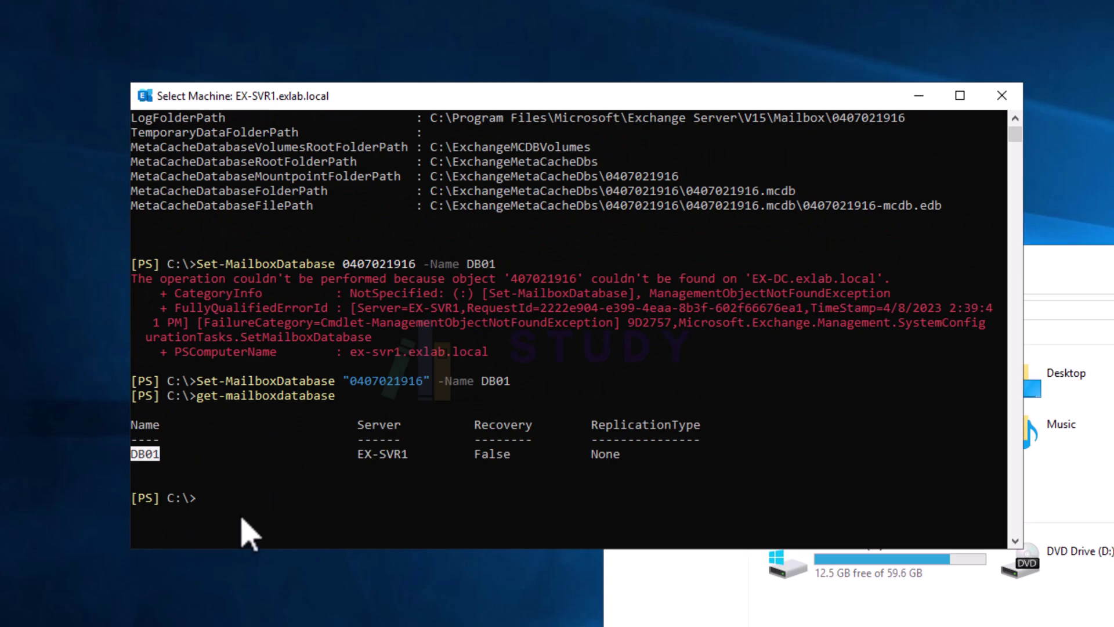
scroll(366, 546, up, 3)
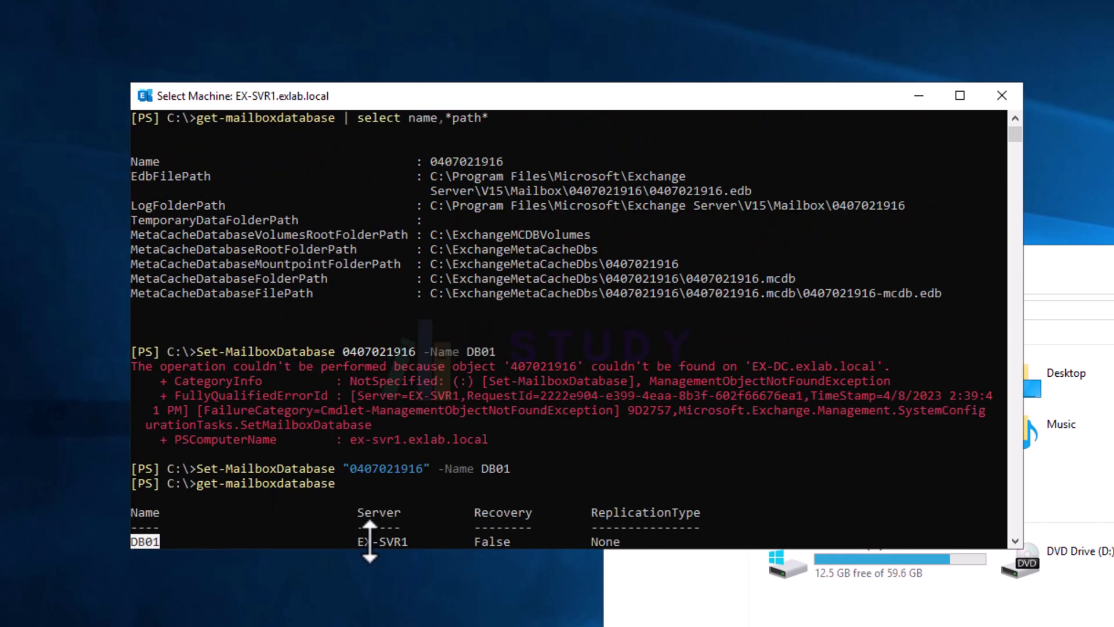
drag(132, 203, 895, 254)
right_click(464, 272)
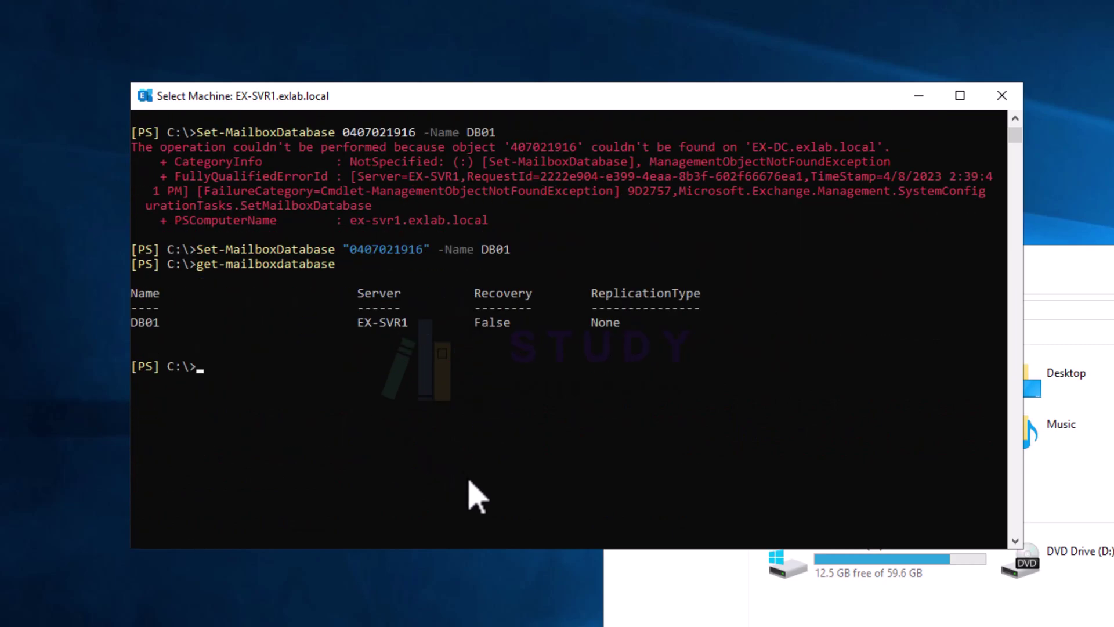
Rerun get-mailboxdatabase | select name,*path* and examine the database name and the log folder path
key(Up)
key(Up)
key(Up)
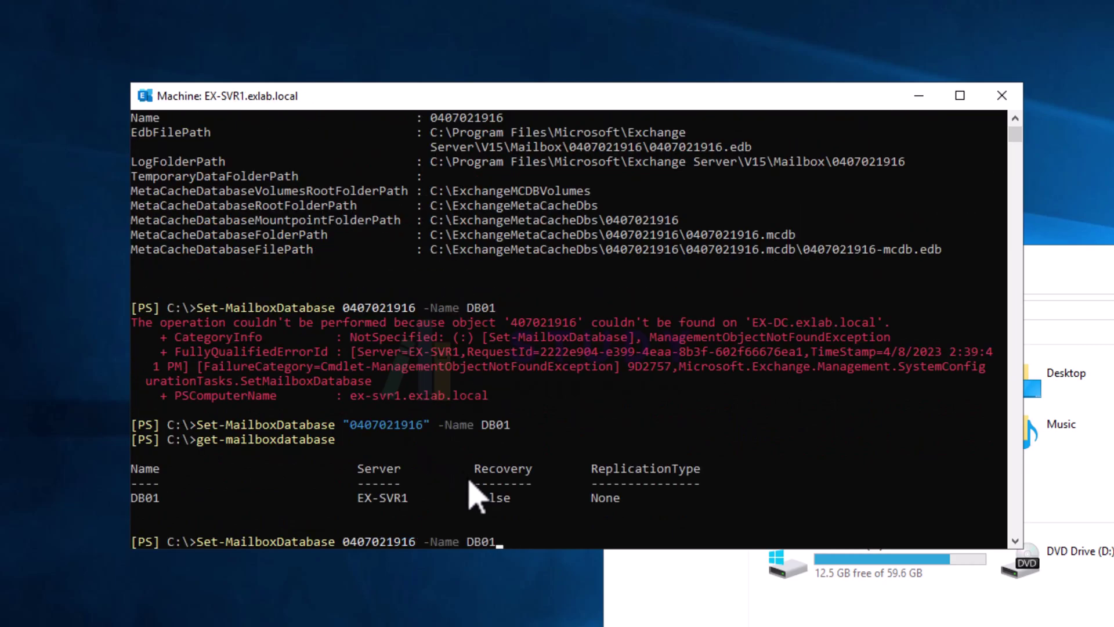
key(Up)
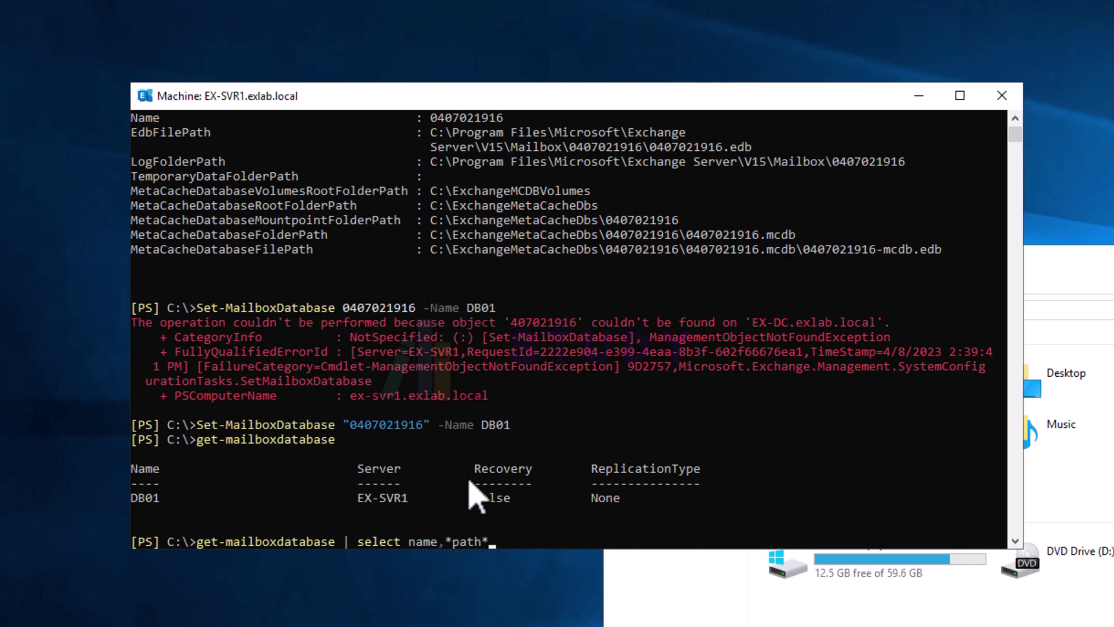
key(Return)
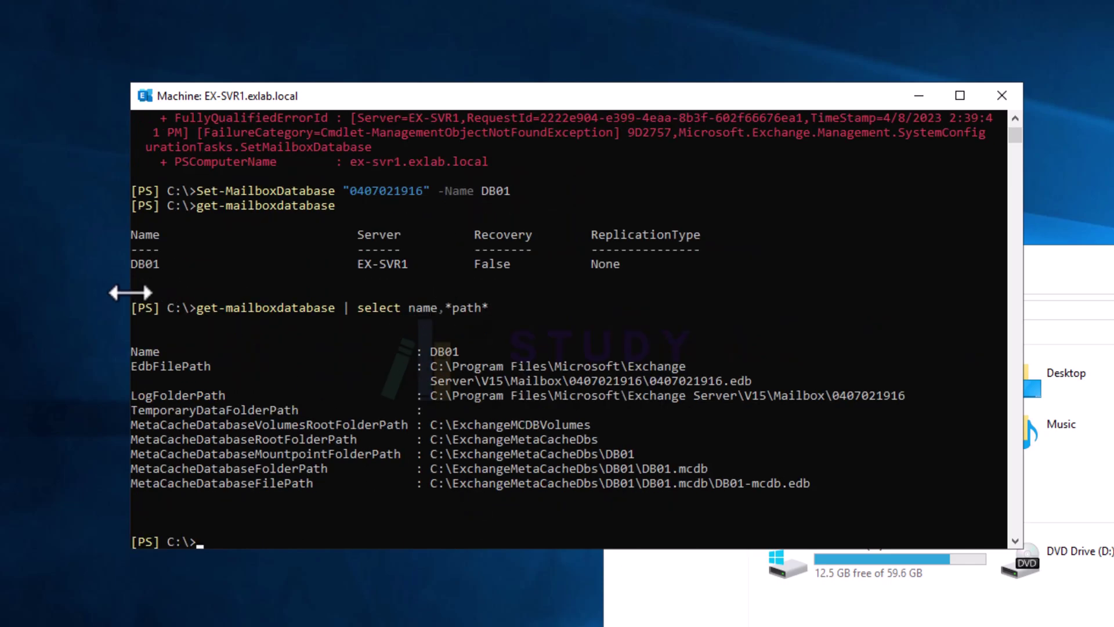
drag(132, 350, 458, 355)
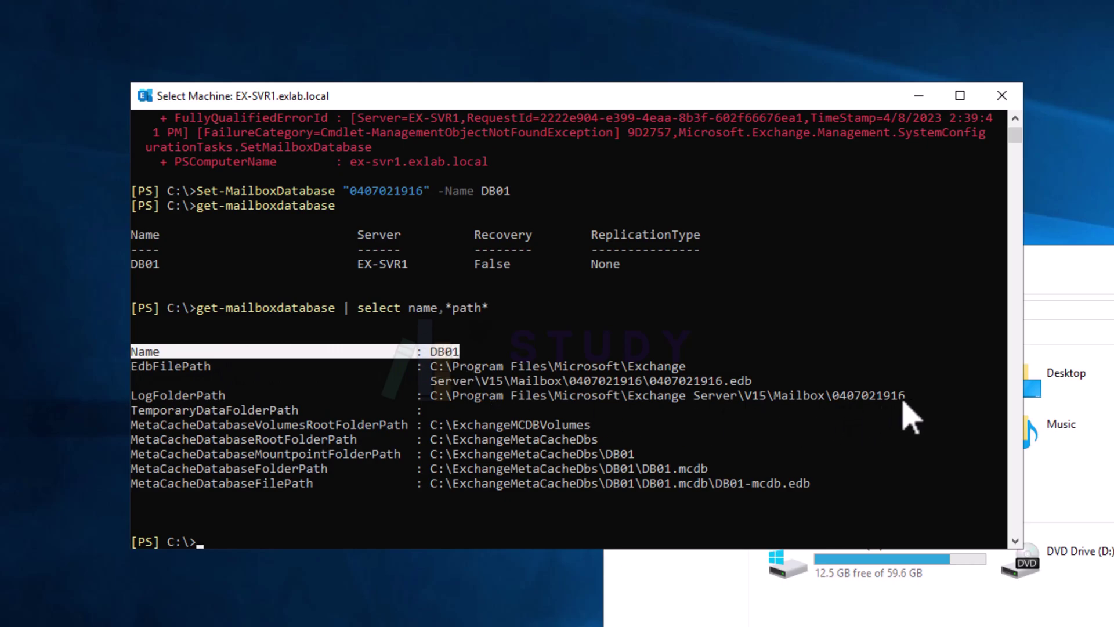
drag(910, 397, 835, 405)
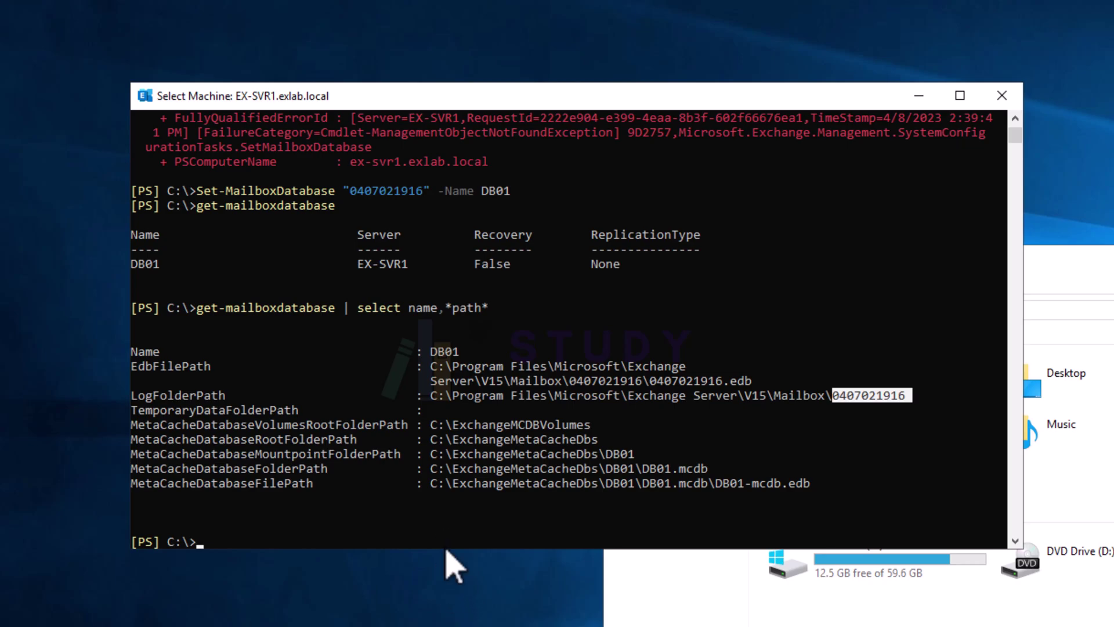
Begin a Move-DatabasePath command with -Identity DB01 and append the -EdbFilePath parameter, copying its name from the path listing
text(mov)
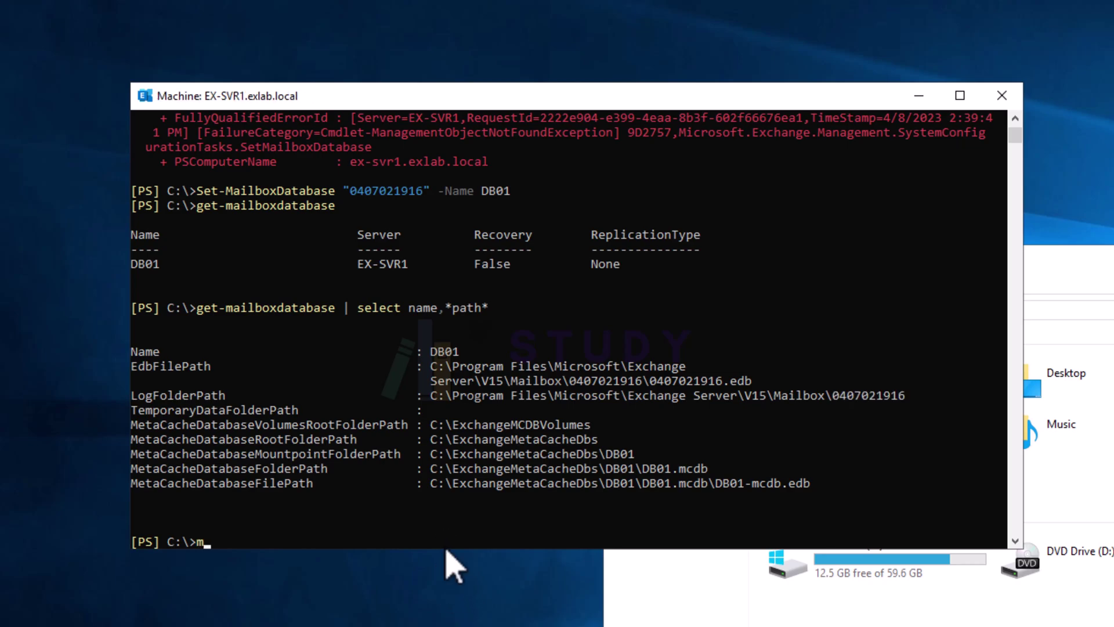
text(e-d)
key(Tab)
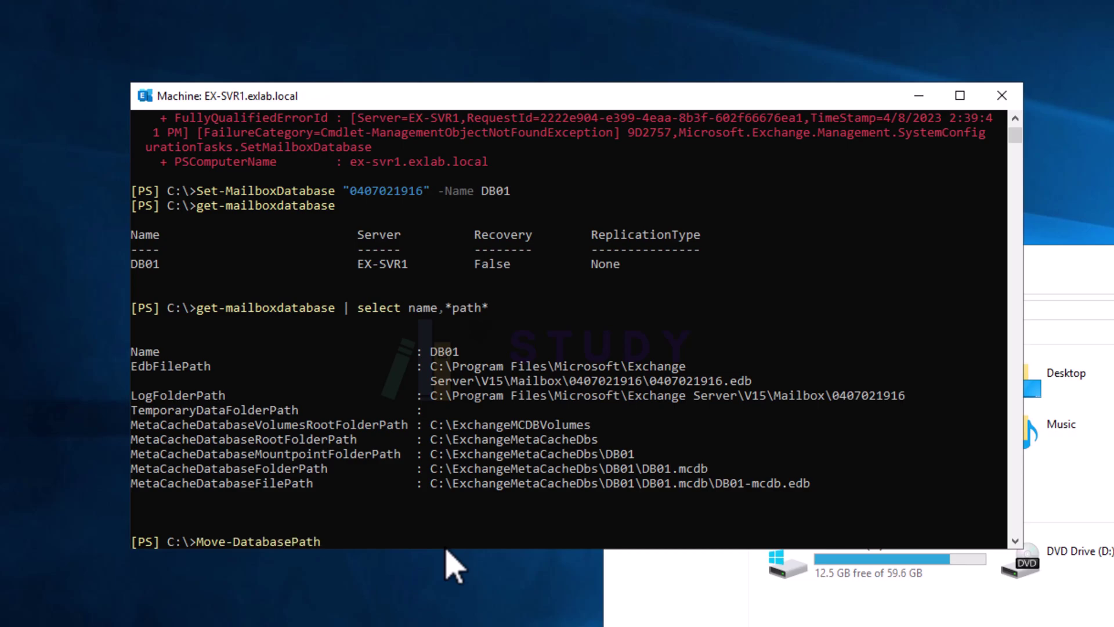
text(-i)
key(Tab)
text(DB01 -)
click(168, 366)
double_click(172, 370)
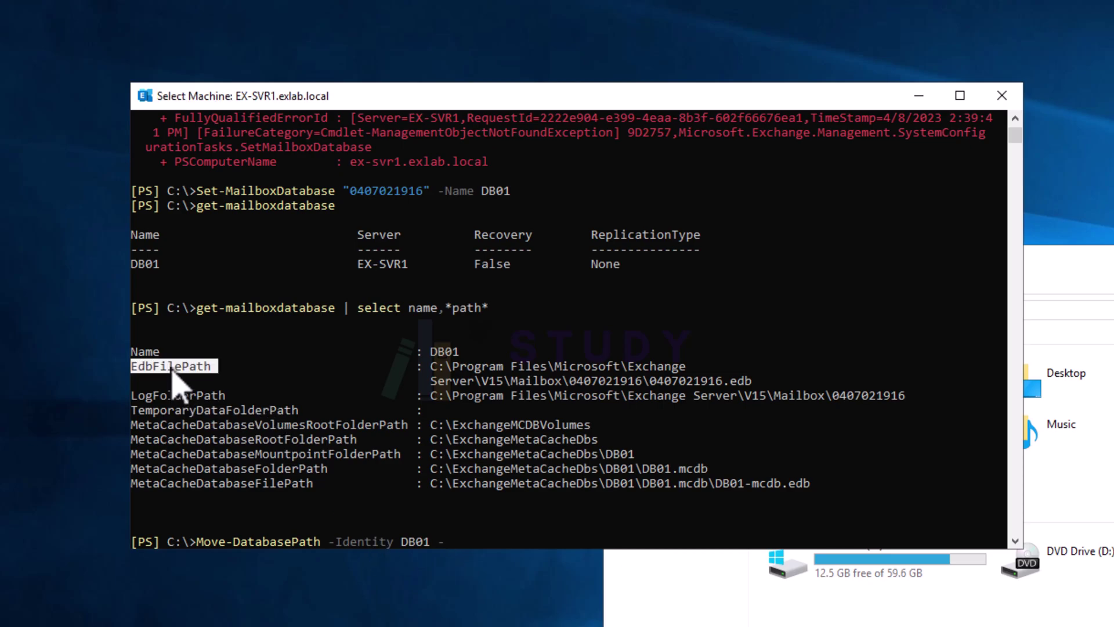
right_click(174, 377)
right_click(479, 542)
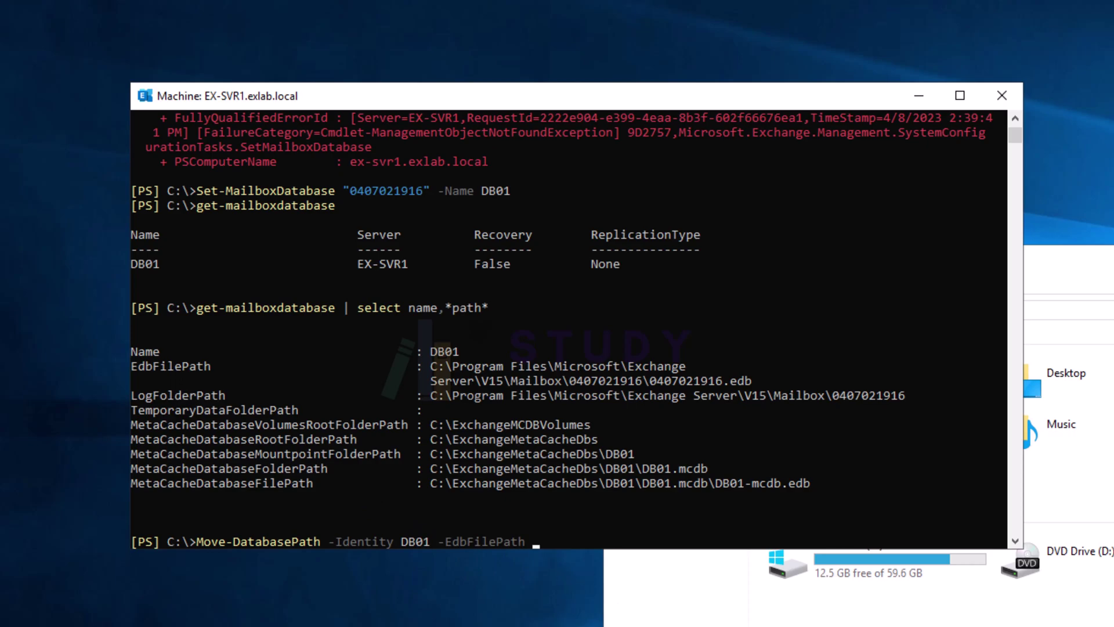
Copy the E:\ path of New Volume from File Explorer and paste it after -EdbFilePath in the Exchange Management Shell
key(alt+Tab)
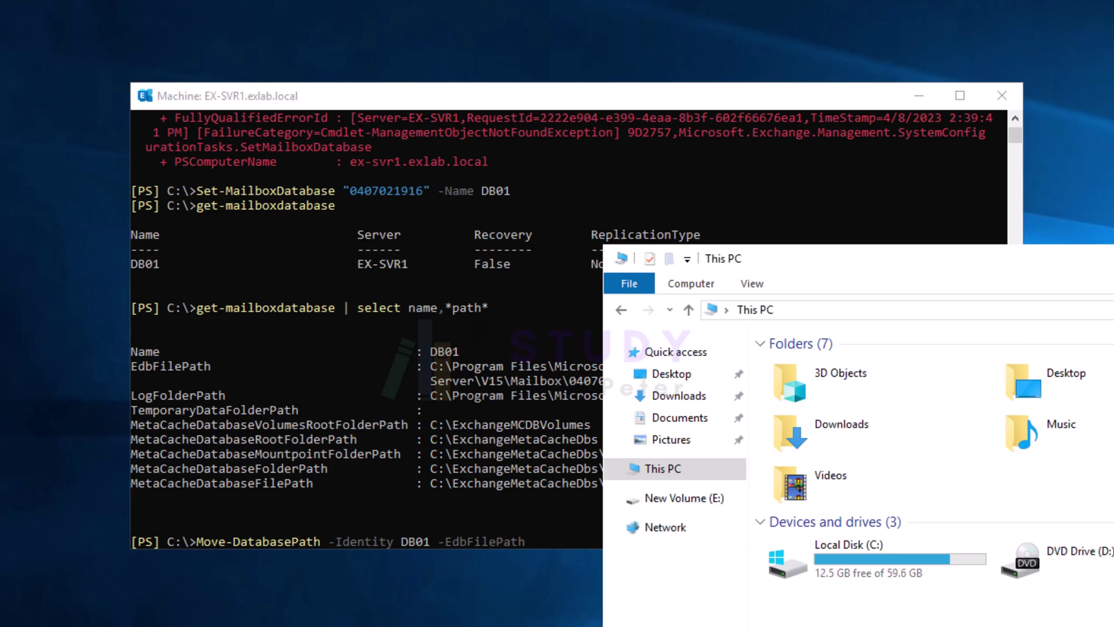
key(Return)
click(896, 310)
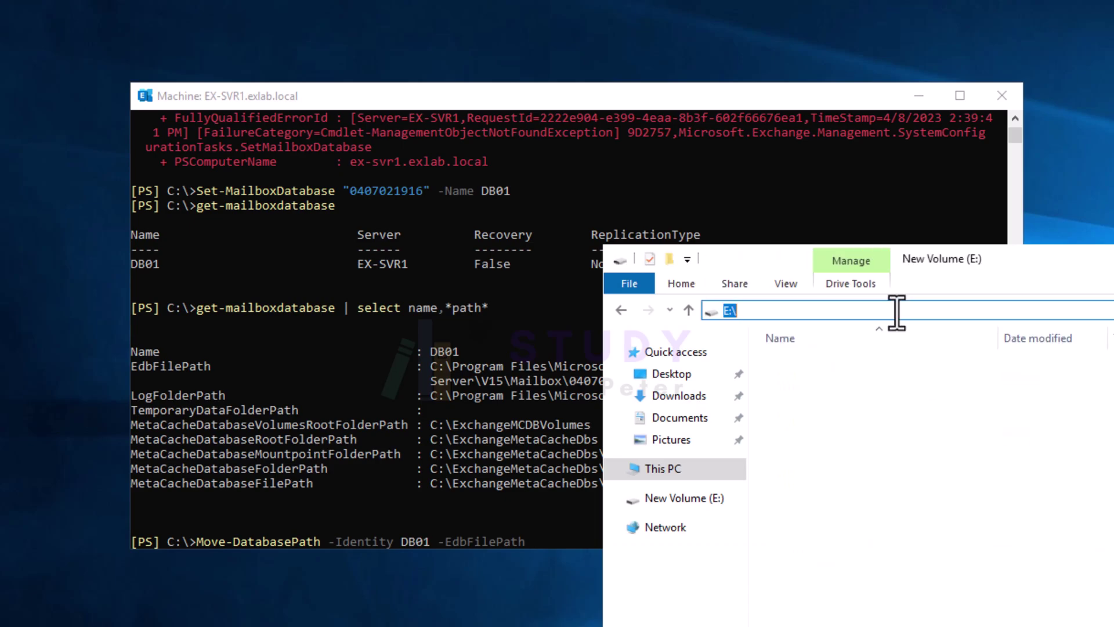
right_click(797, 316)
click(809, 369)
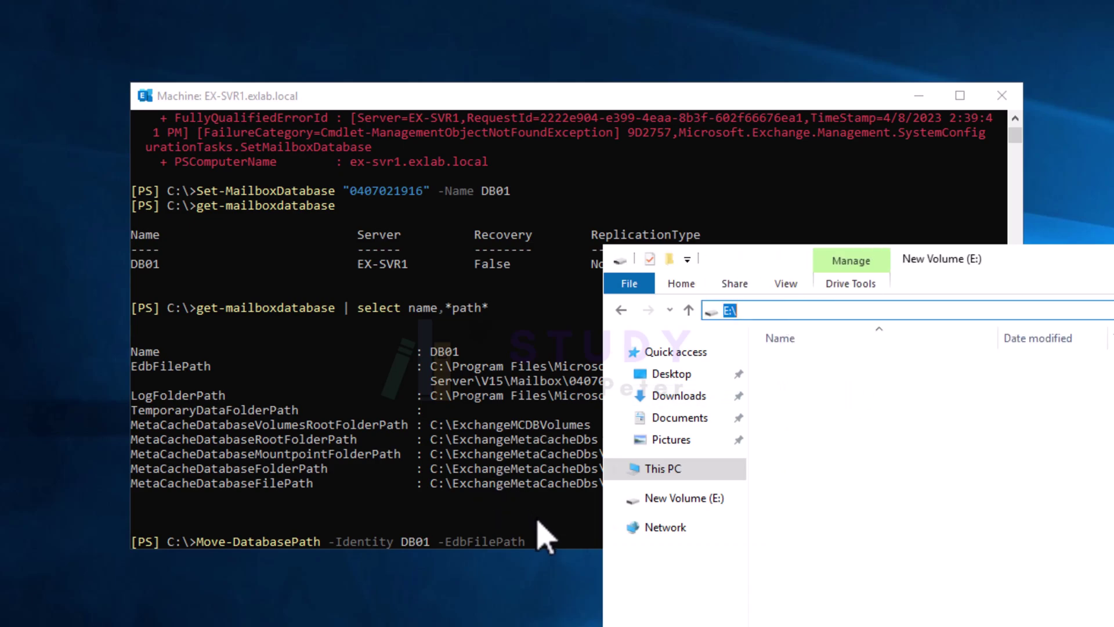
click(565, 545)
key(ctrl+v)
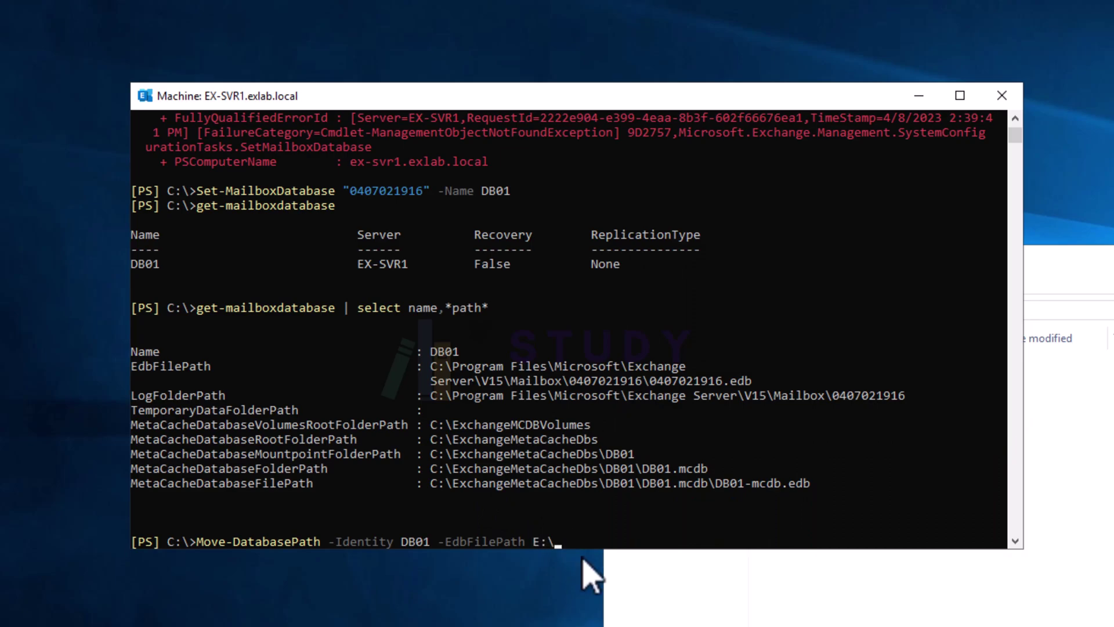
Complete the -EdbFilePath value as E:\DB01\DB01.edb in the Move-DatabasePath command
text(DB01\)
double_click(419, 542)
click(609, 543)
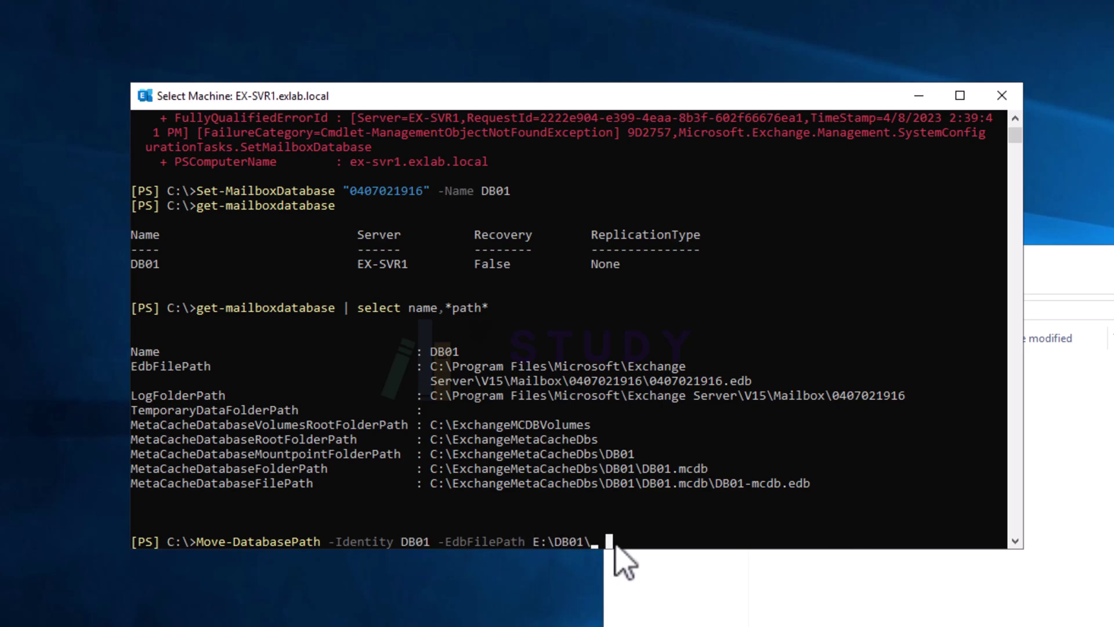
key(Escape)
text(DB01)
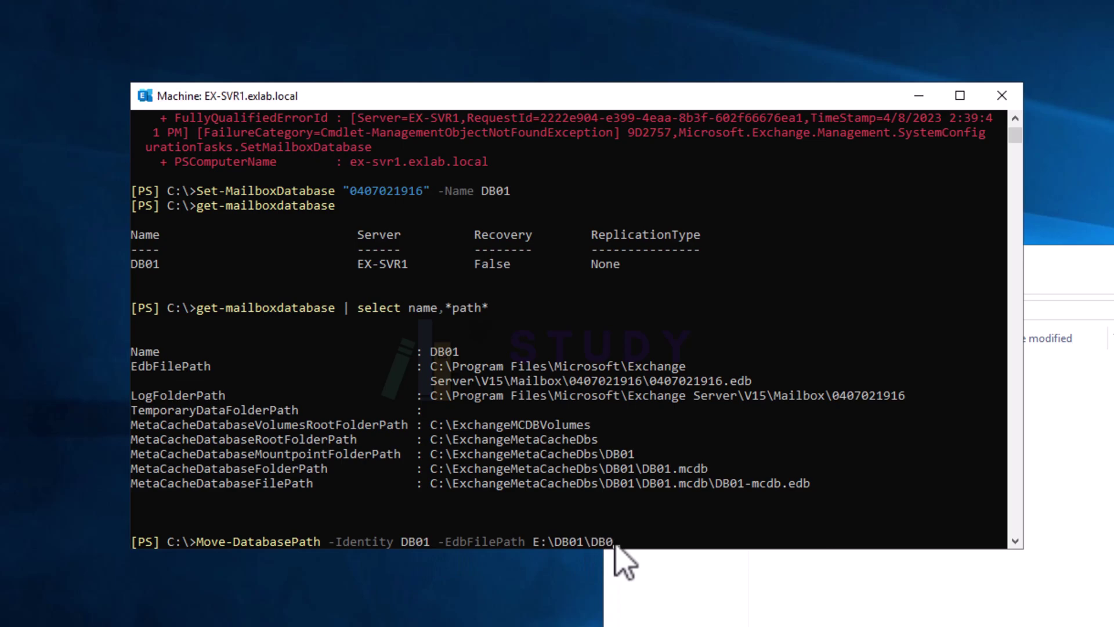
text(.edb)
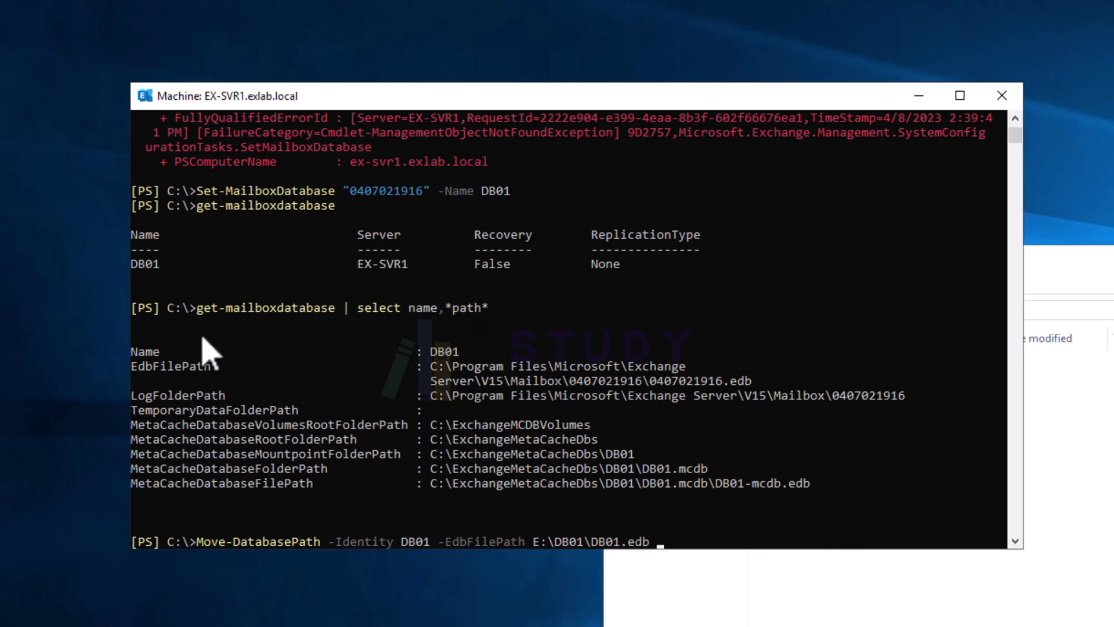
Append the -LogFolderPath parameter, copying its name from the path listing, and set it to E:\DB01
drag(231, 401, 131, 400)
key(ctrl+c)
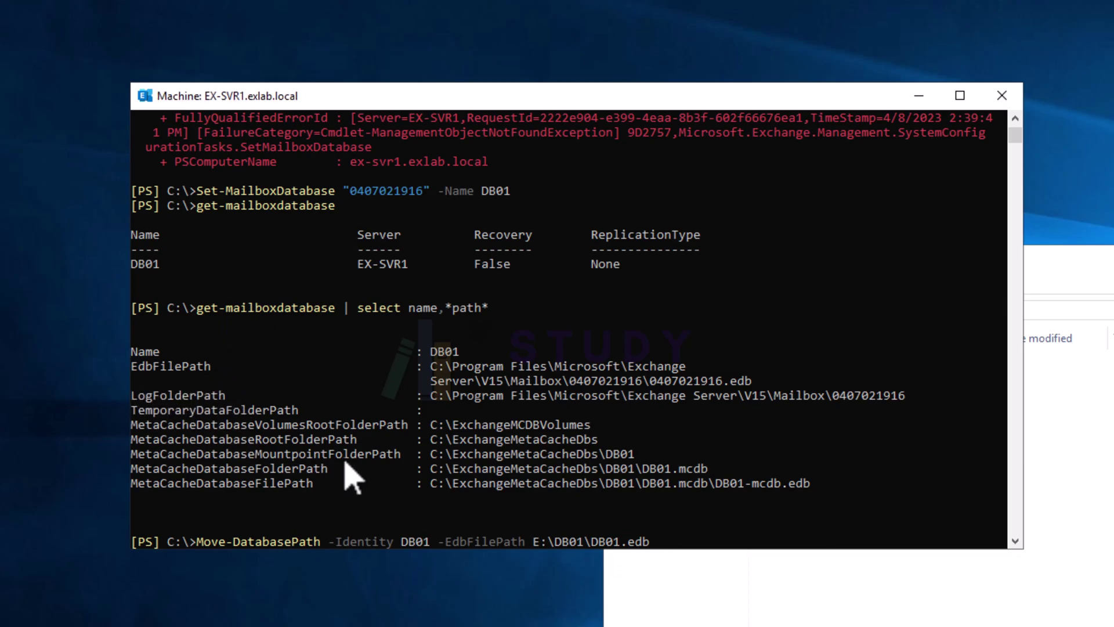
click(808, 543)
text(-)
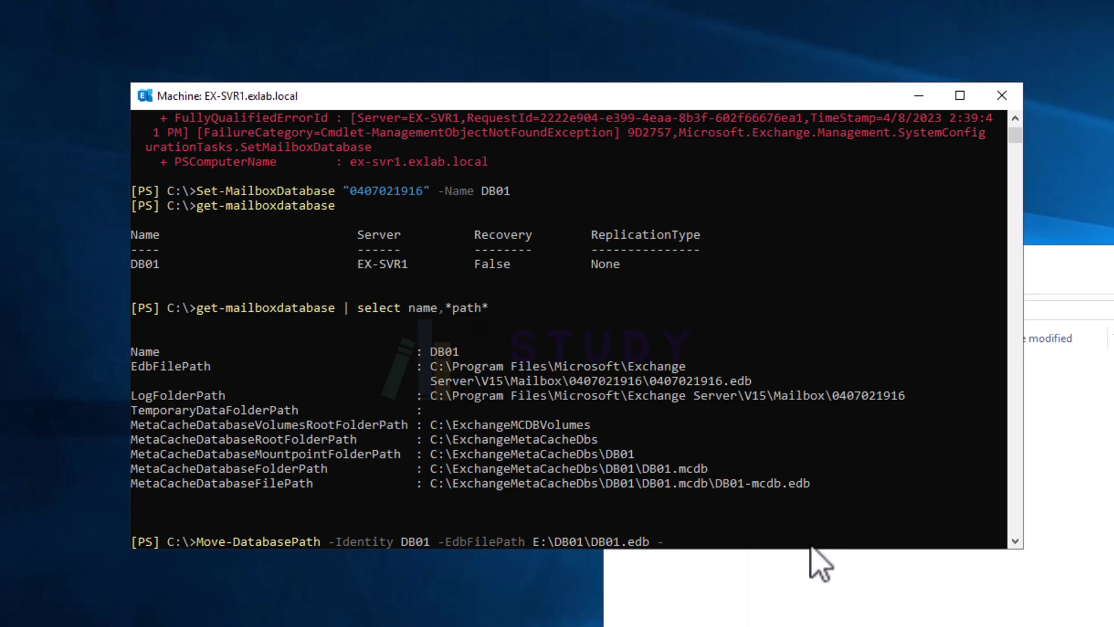
key(ctrl+v)
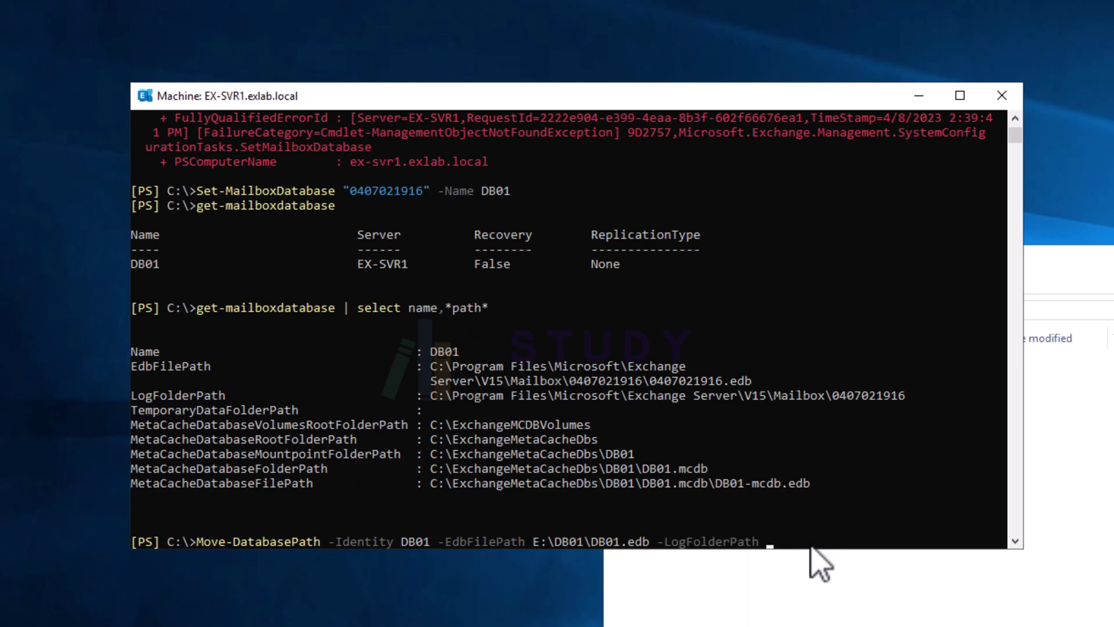
text(E:\DB01)
scroll(827, 406, down, 4)
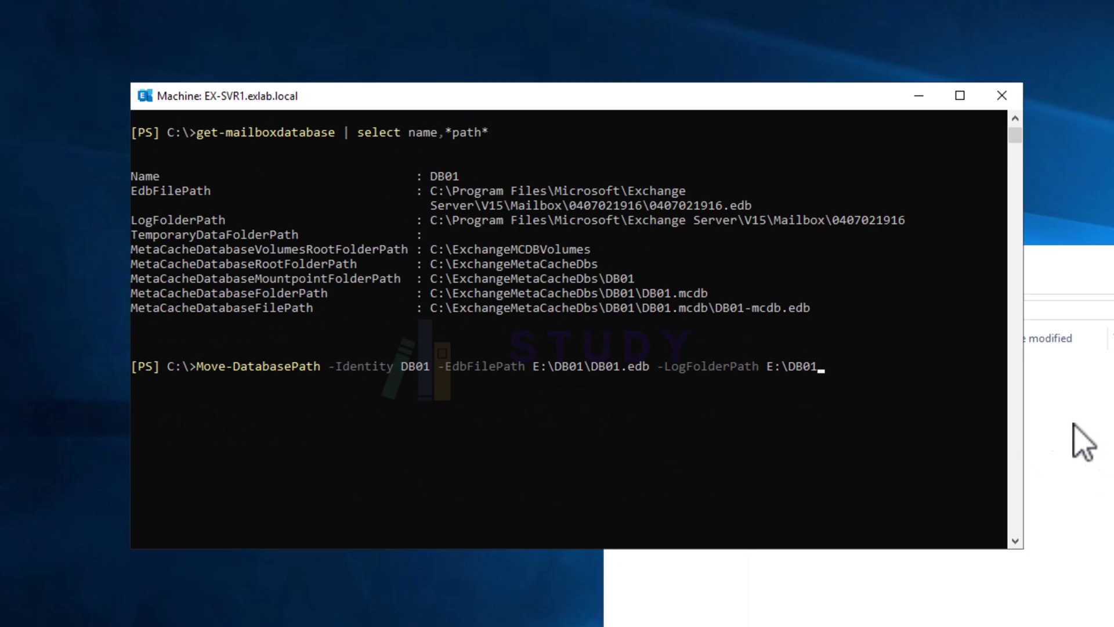
Run the Move-DatabasePath command and answer y to both the move and the temporary dismount confirmations
click(943, 400)
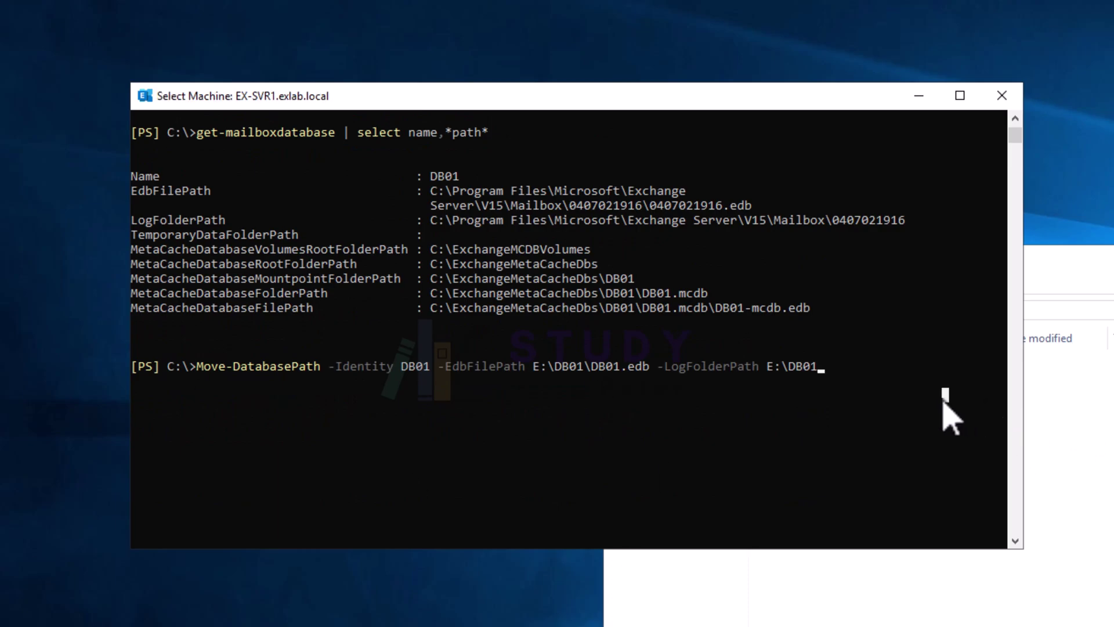
key(Escape)
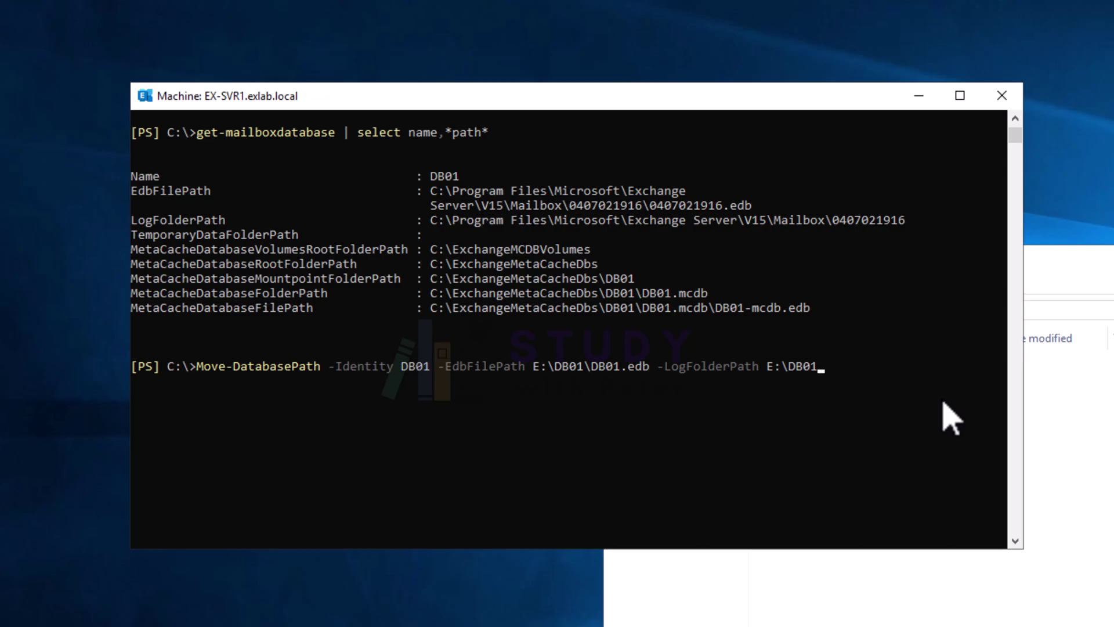
click(844, 382)
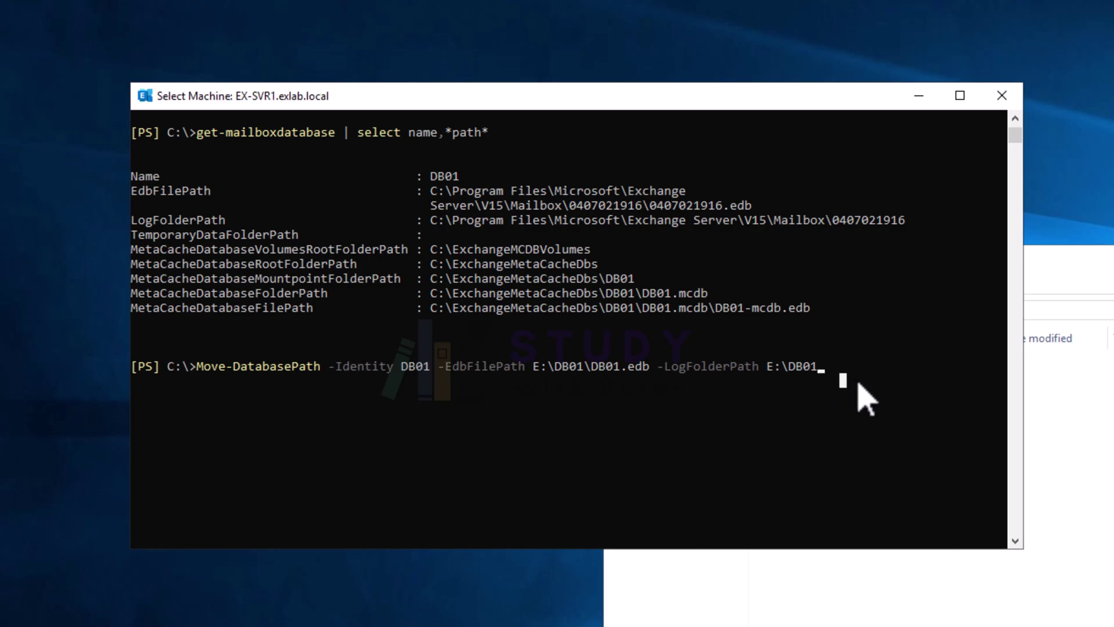
key(Escape)
key(Return)
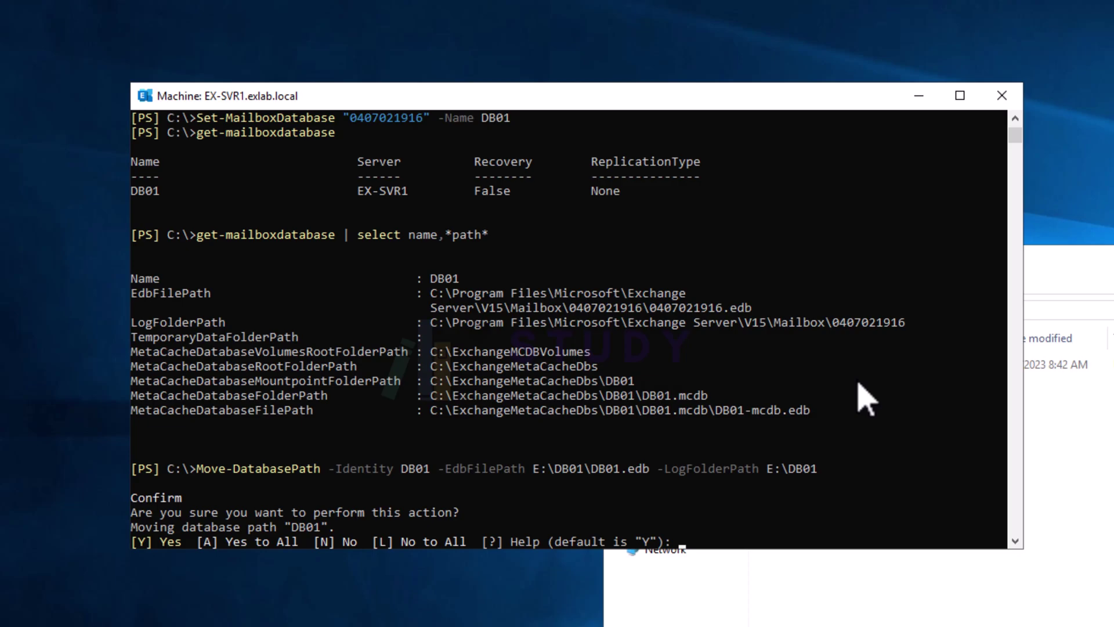
text(y)
key(Return)
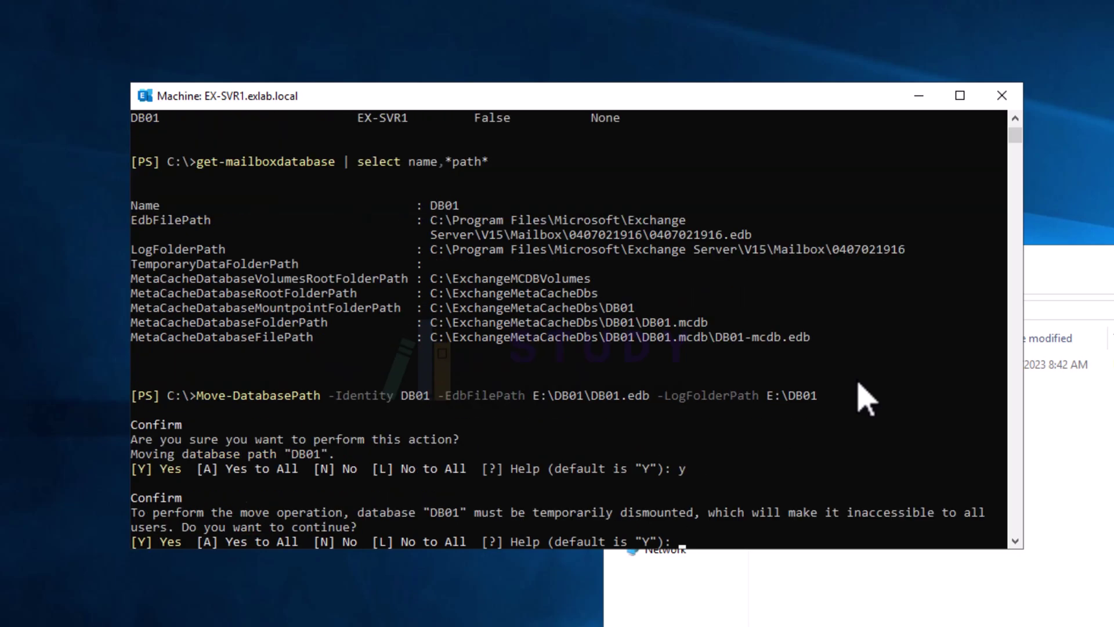
text(y)
key(Return)
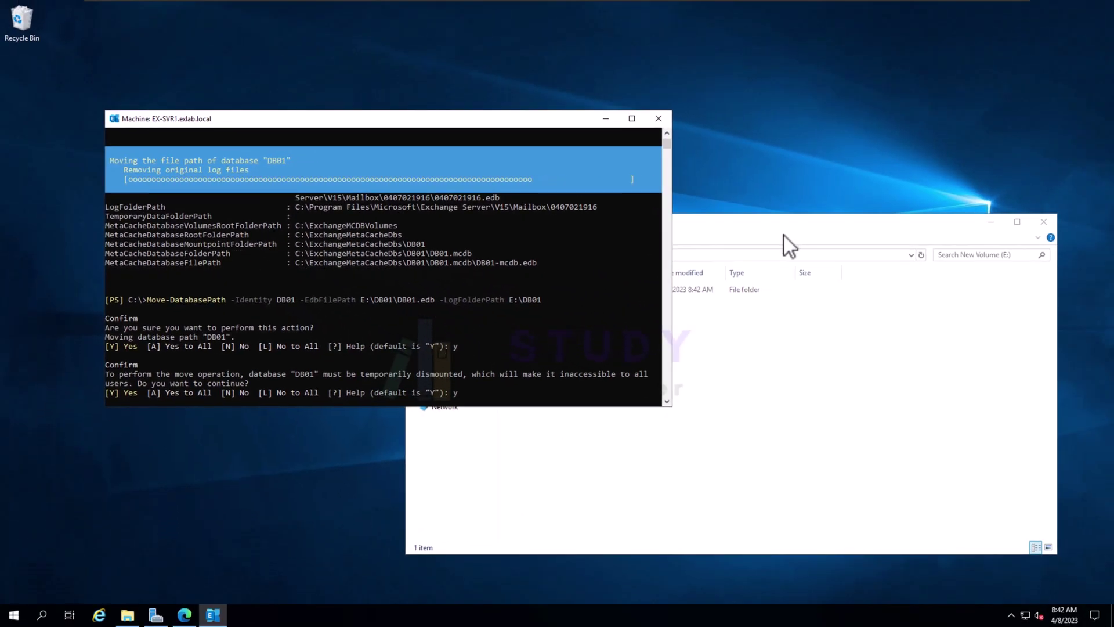
Switch to File Explorer and examine the database and log files in the DB01 folder on New Volume (E:)
click(785, 236)
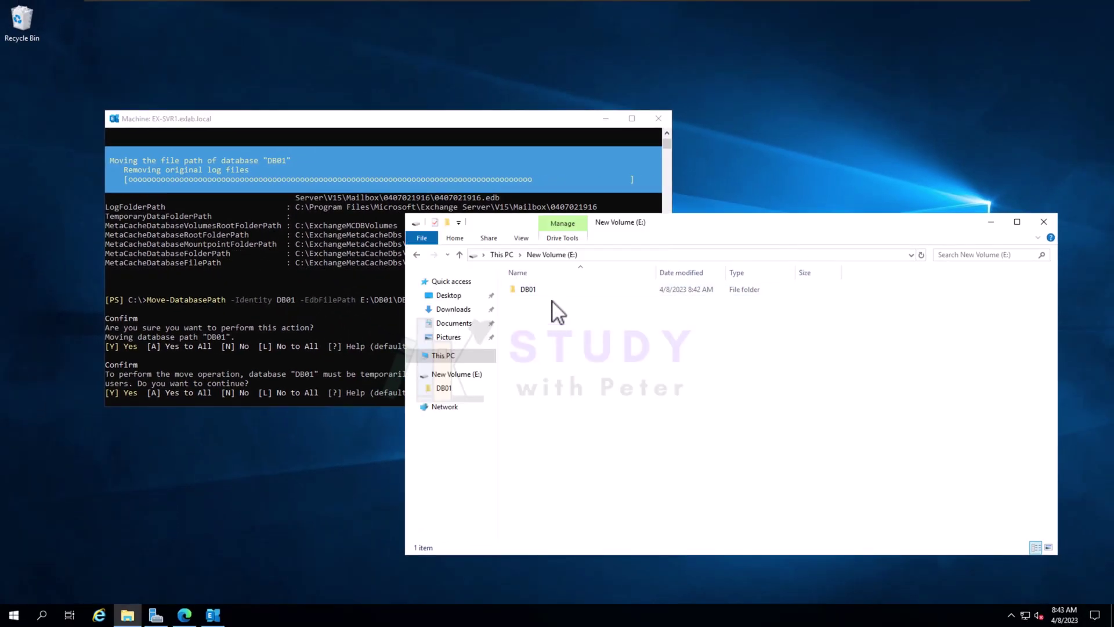
drag(588, 234, 648, 283)
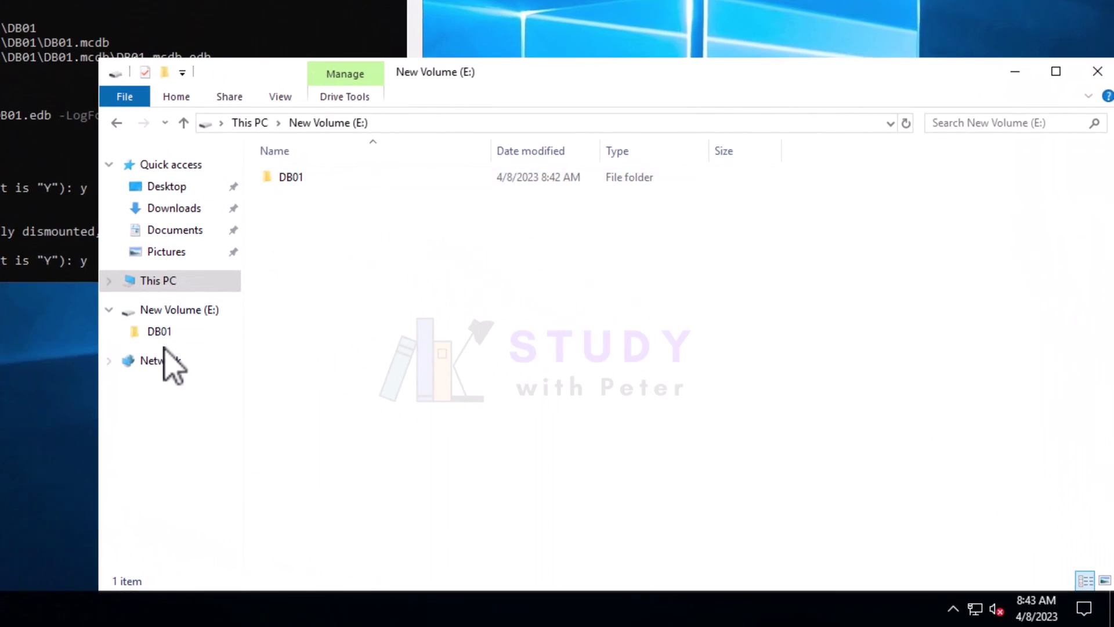
click(292, 181)
double_click(292, 178)
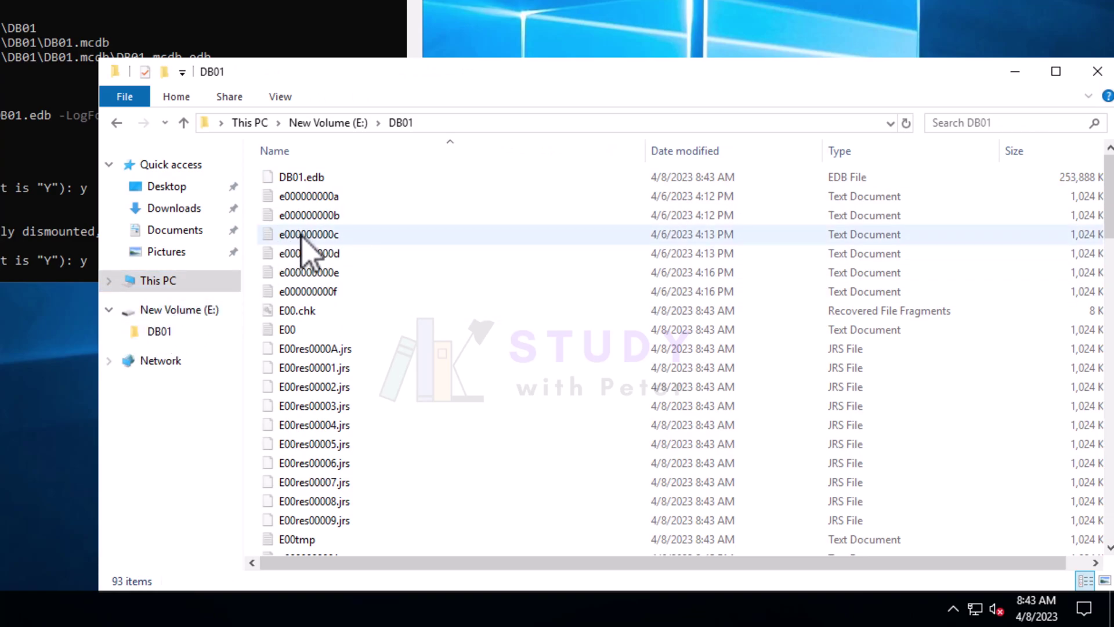
click(168, 309)
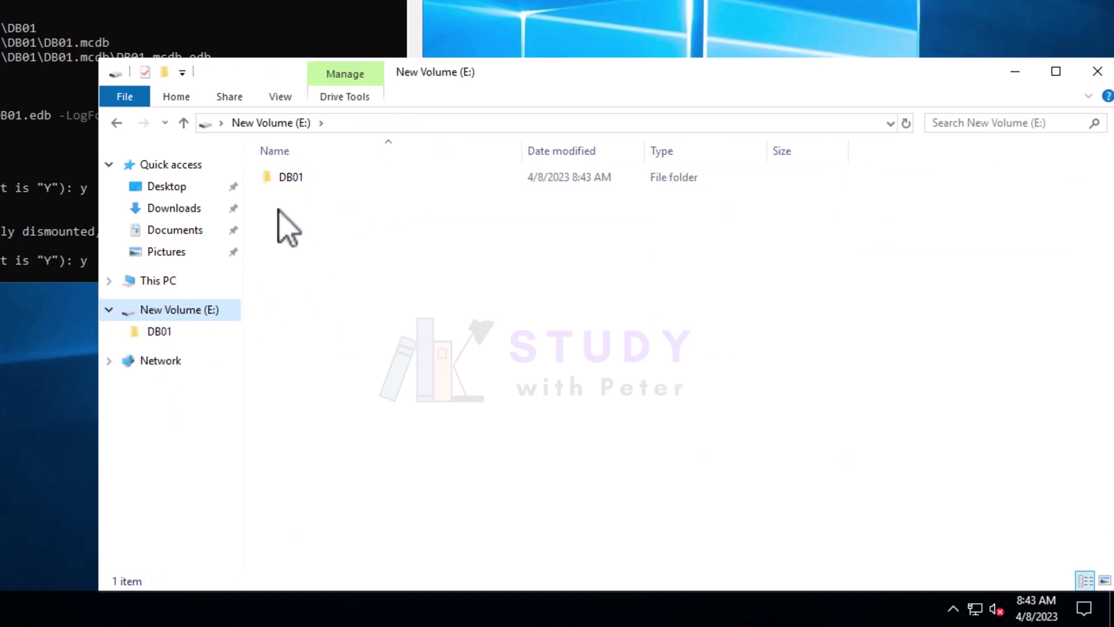
click(158, 281)
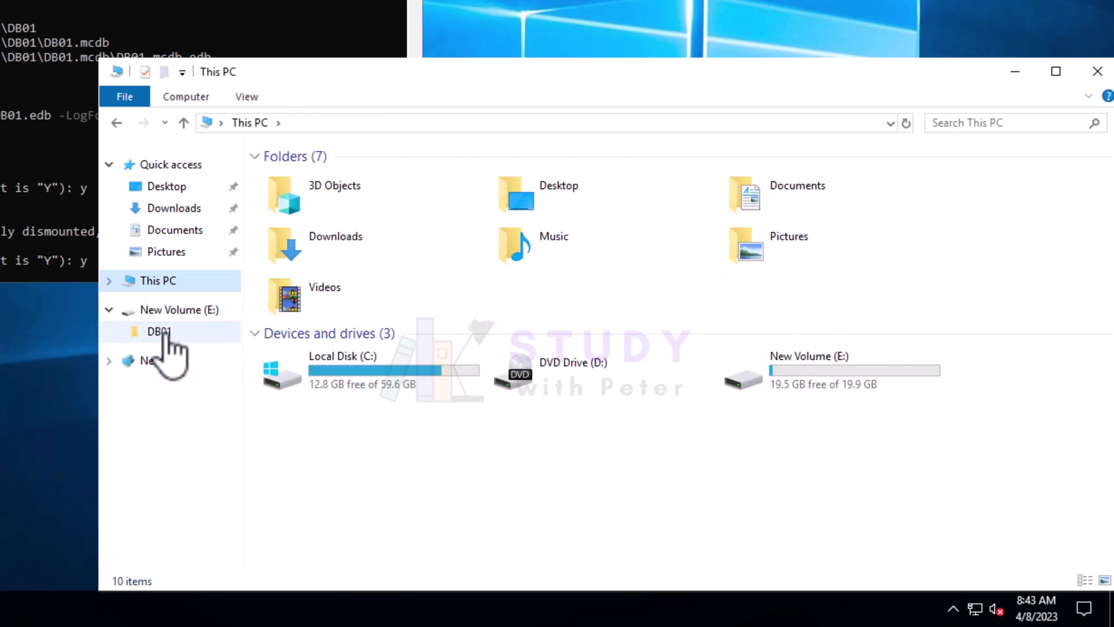
click(160, 331)
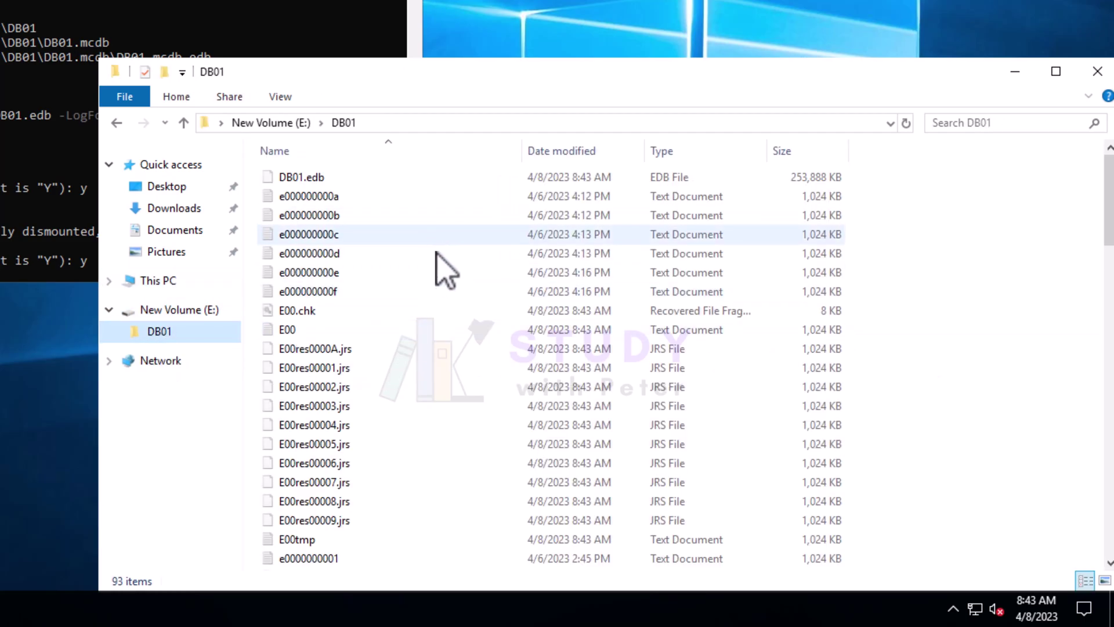
Return to Exchange Management Shell, rerun get-mailboxdatabase | select name,*path*, and examine the database file and log folder paths
click(48, 258)
key(Up)
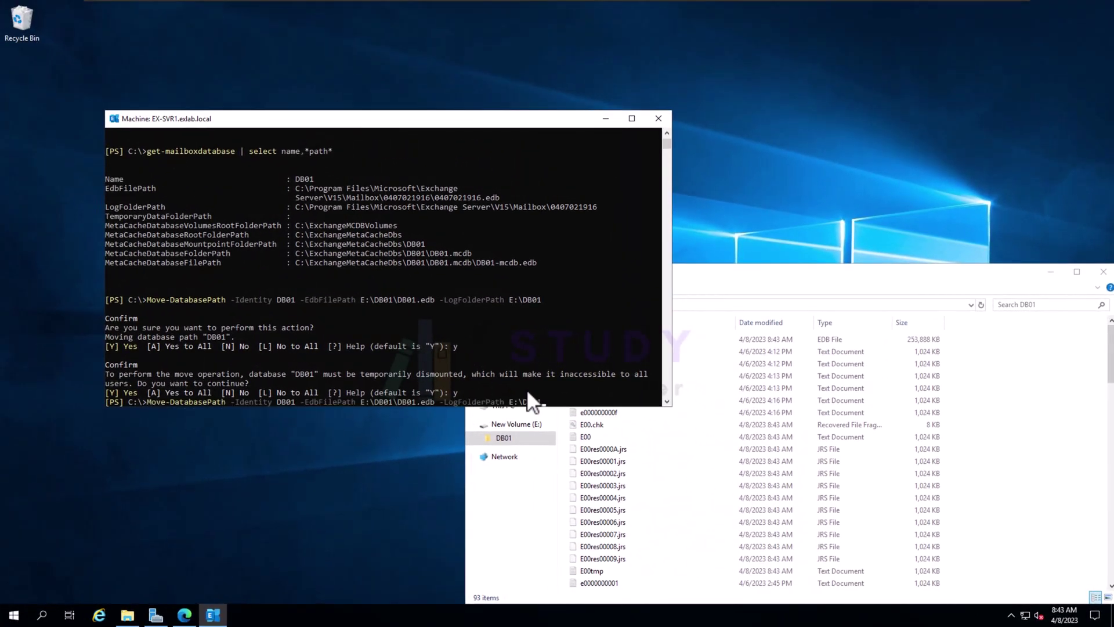
key(Up)
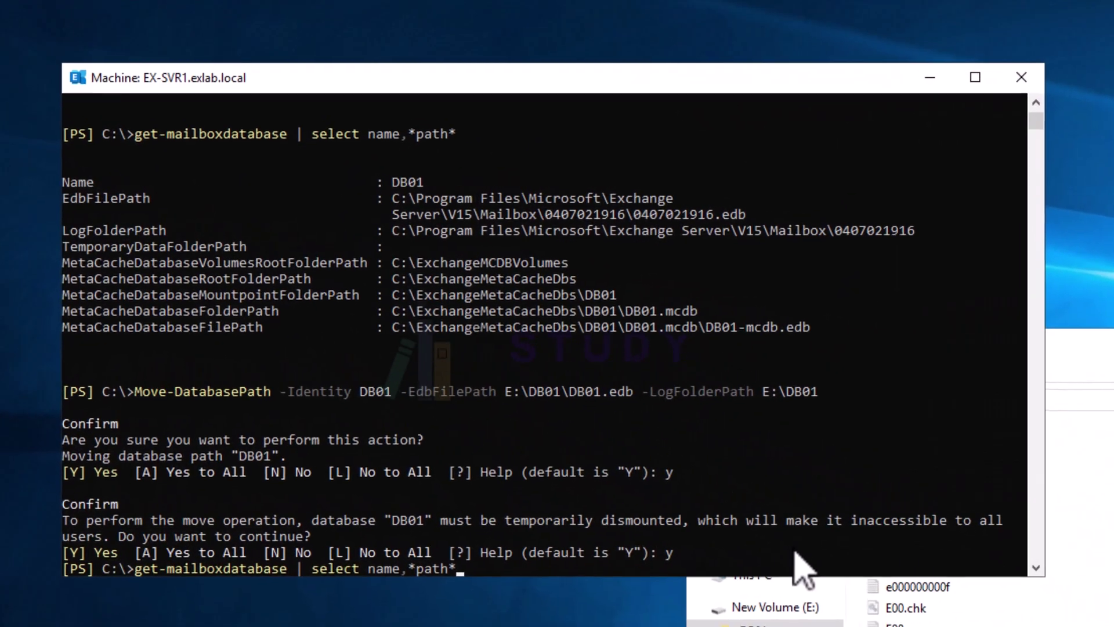
key(Return)
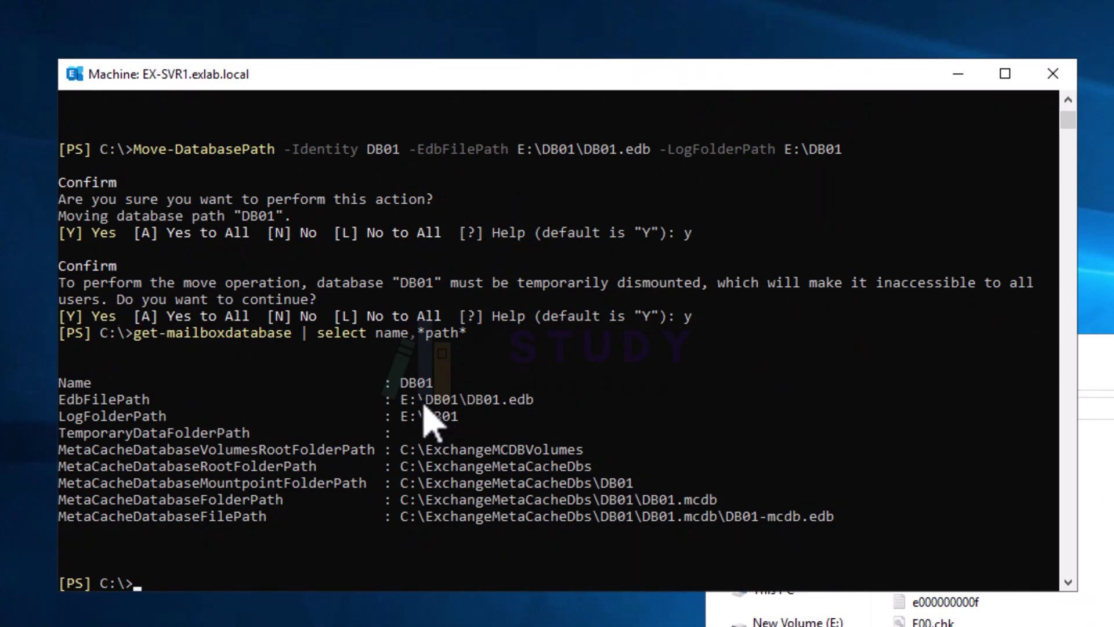
drag(401, 383, 506, 417)
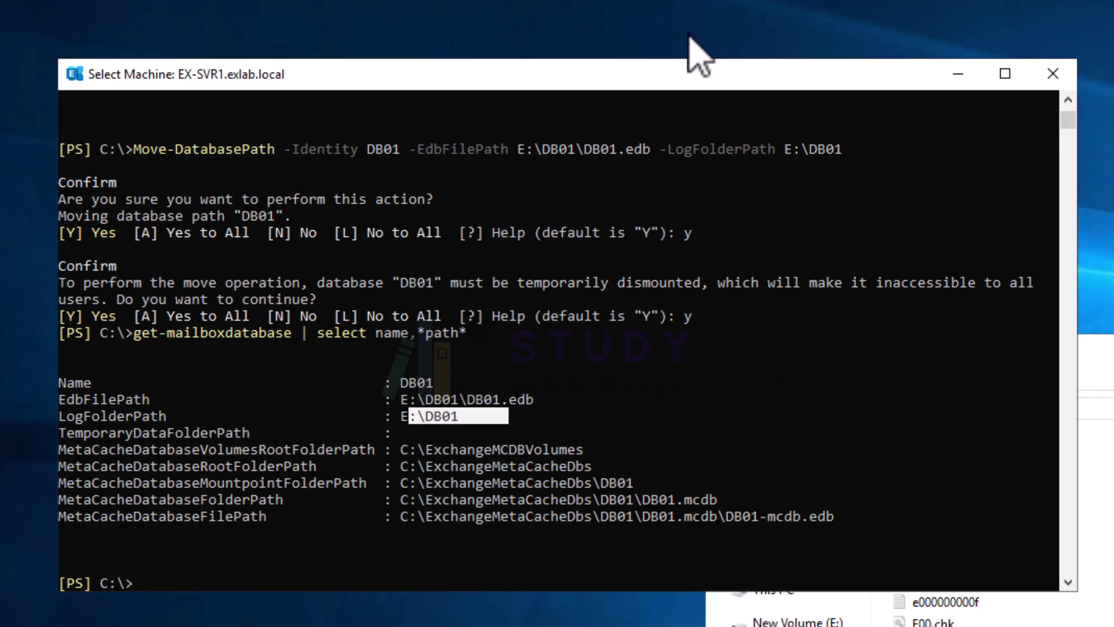
scroll(524, 528, up, 2)
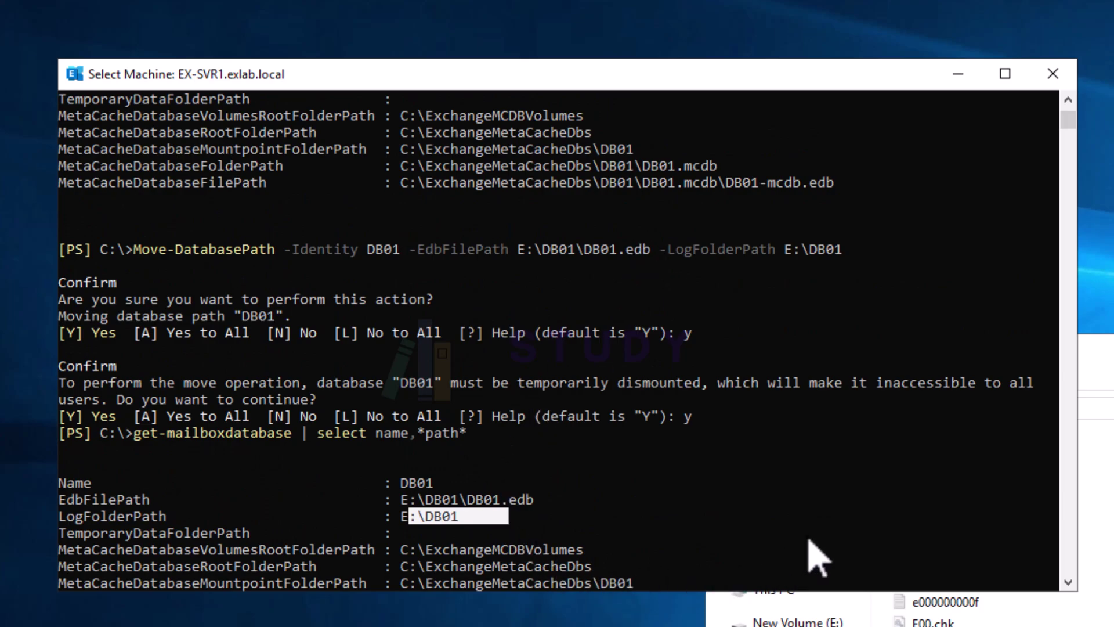
scroll(818, 557, down, 2)
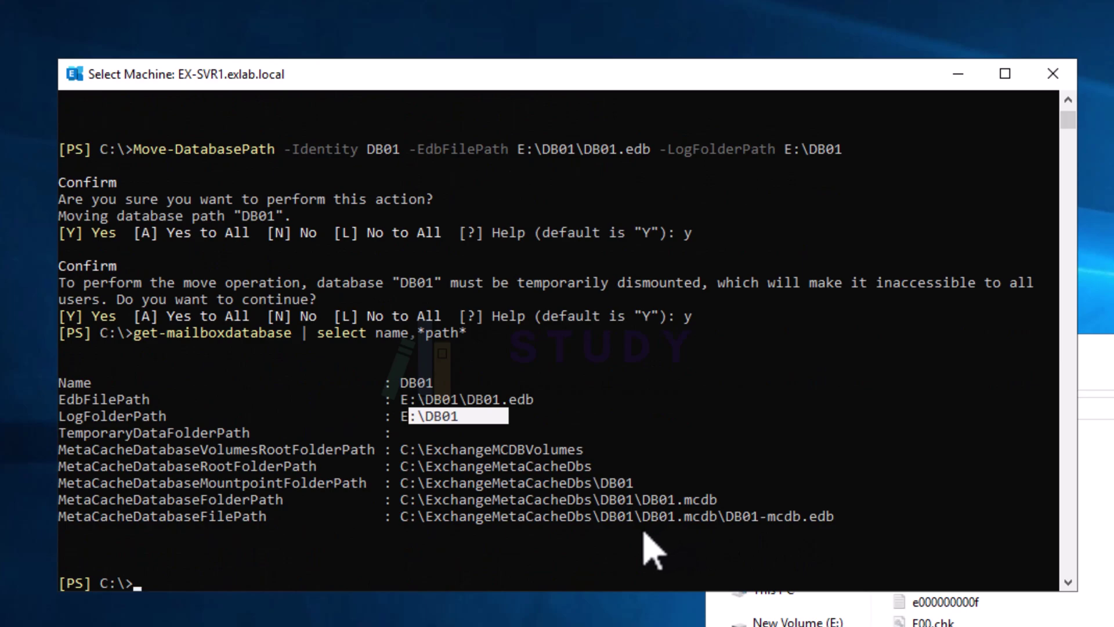
click(1089, 313)
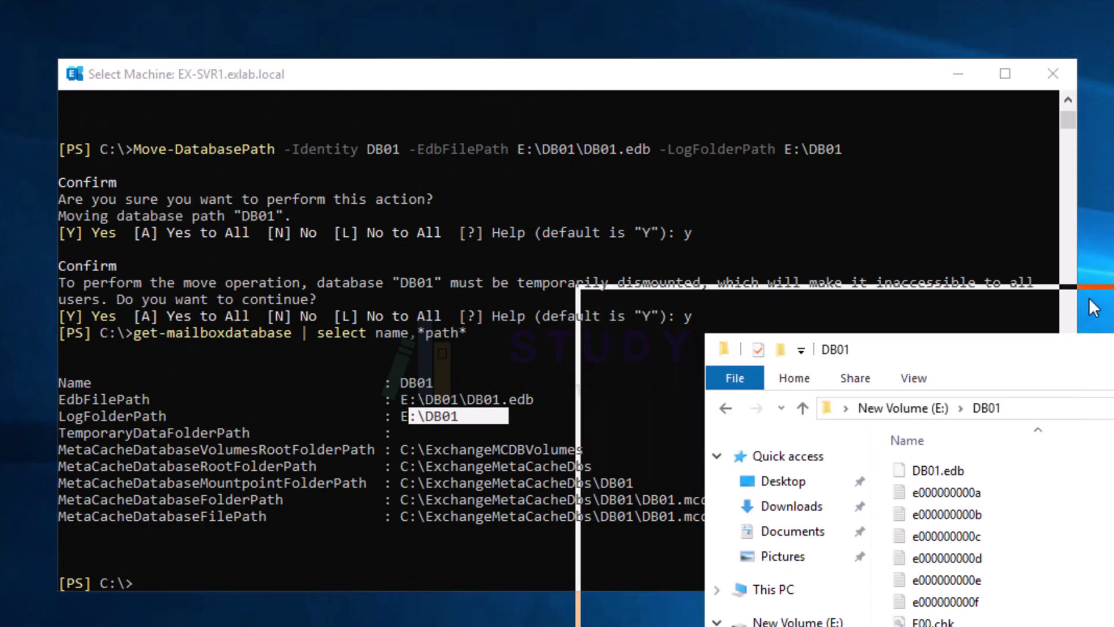
click(744, 81)
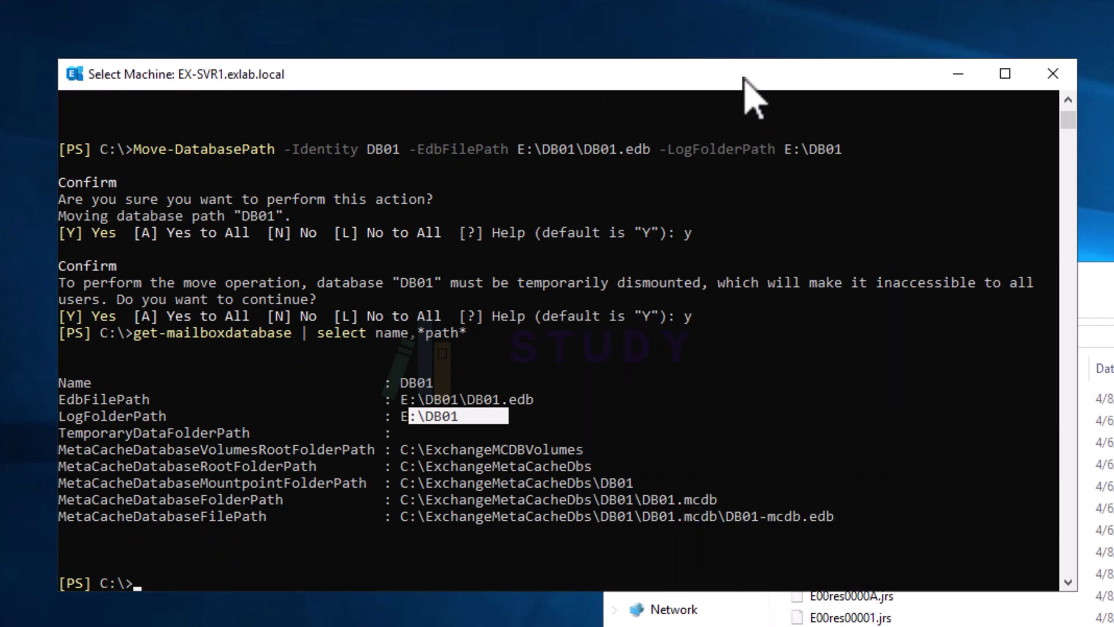
drag(744, 81, 818, 137)
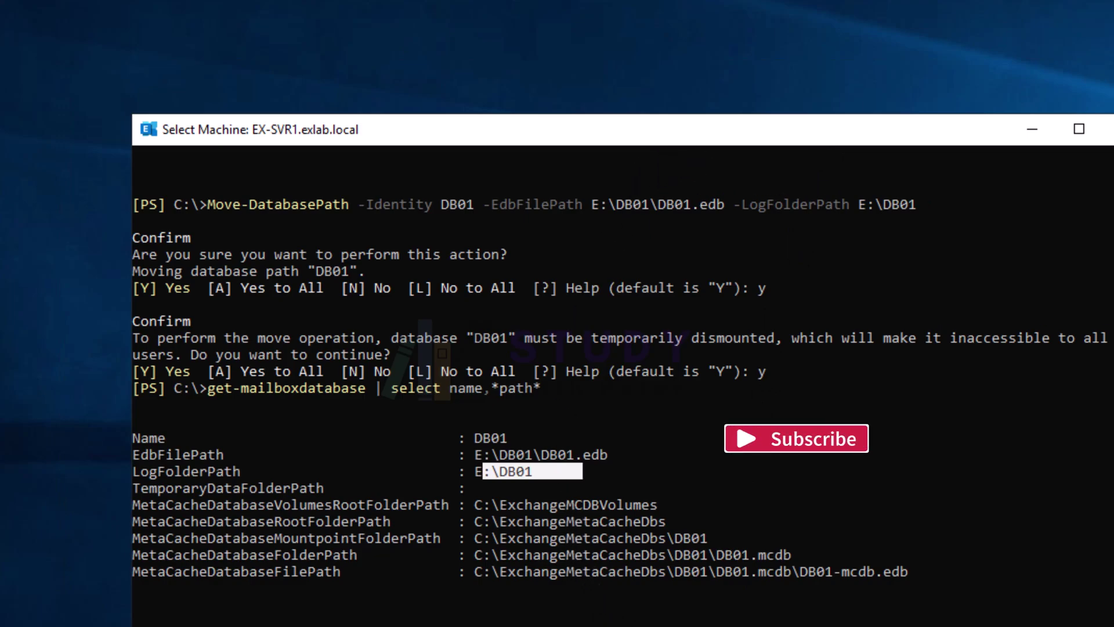
drag(684, 137, 757, 138)
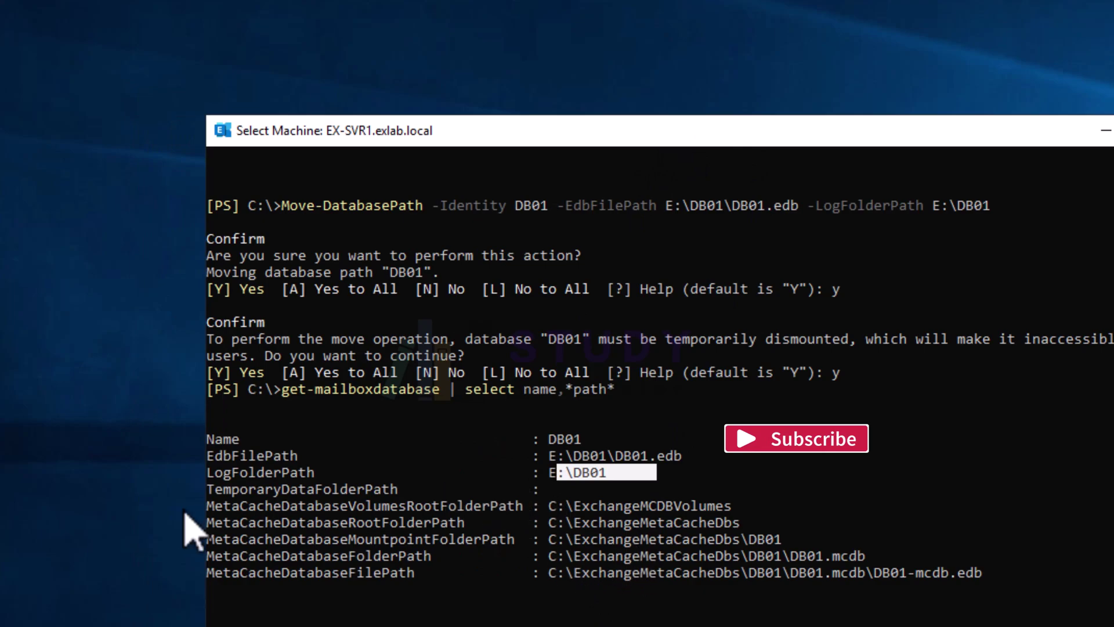